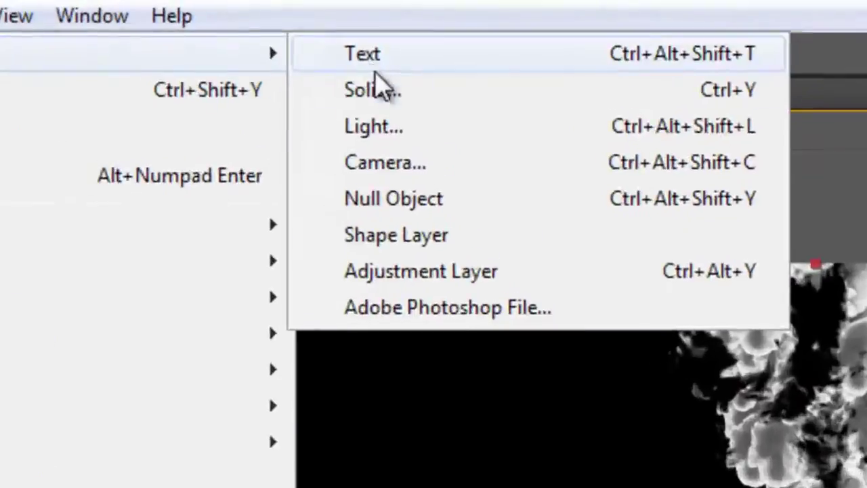
# Step: Create a comp-sized solid layer named Glow in FIRE1
pyautogui.click(375, 87)
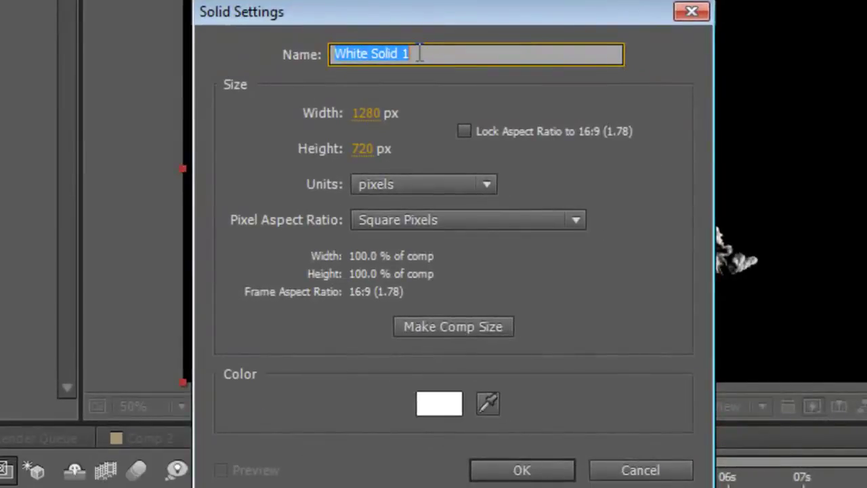
pyautogui.write('Glow')
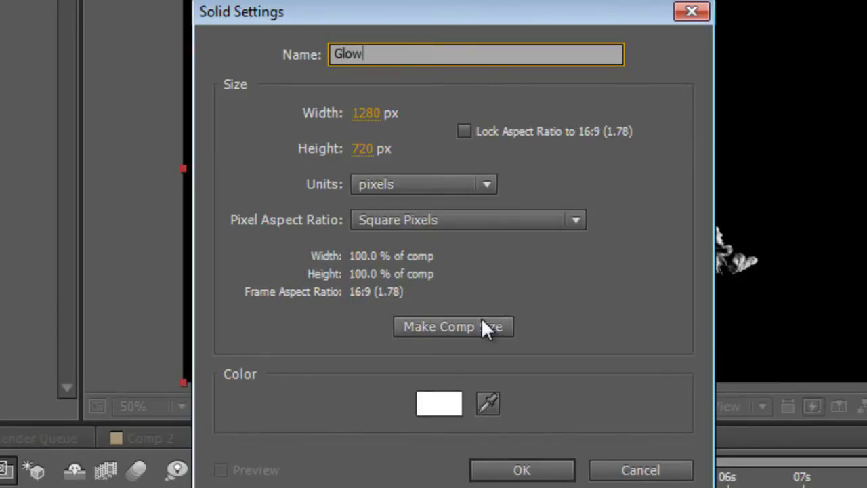
pyautogui.click(484, 324)
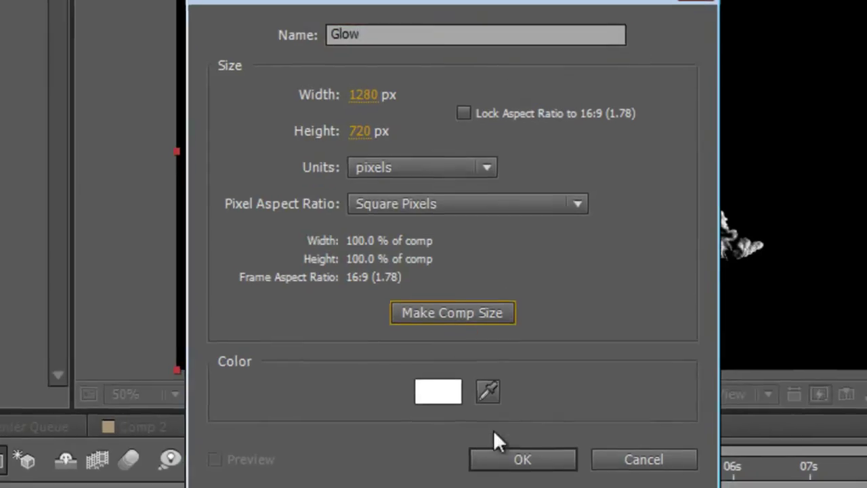
pyautogui.click(498, 469)
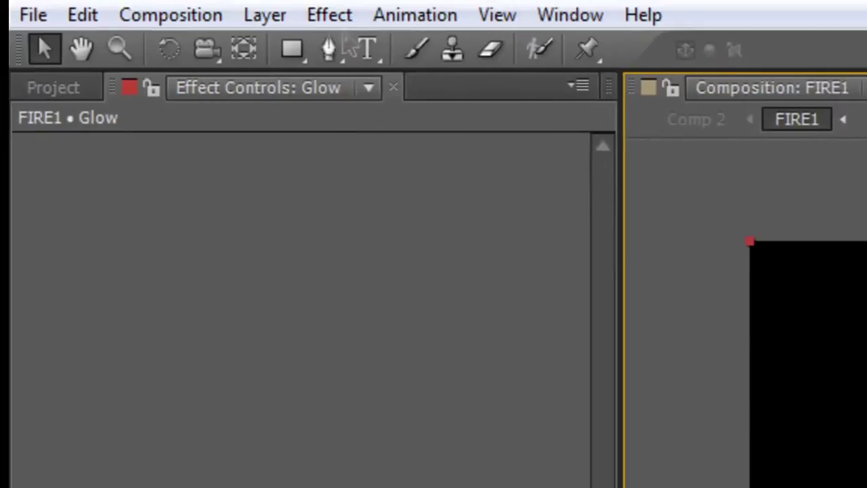
# Step: Apply the Stylize > Glow effect to the Glow solid and reselect the layer in the timeline
pyautogui.click(329, 14)
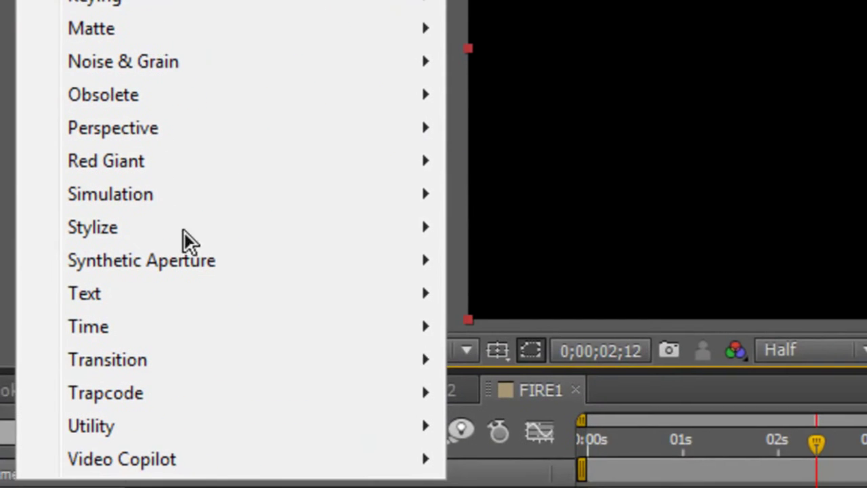
pyautogui.moveTo(319, 295)
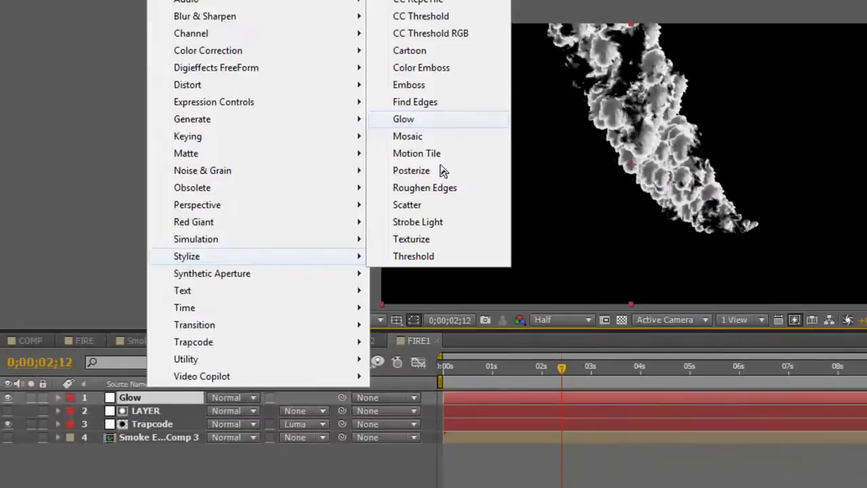
pyautogui.click(406, 121)
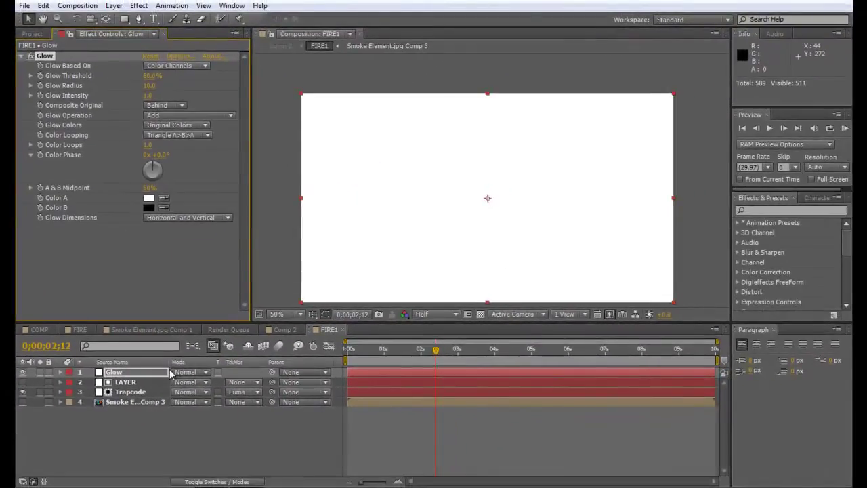
pyautogui.click(168, 374)
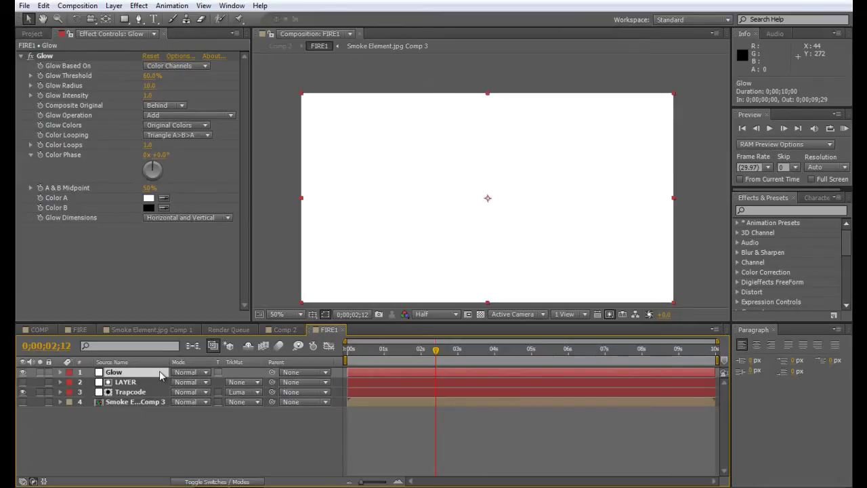
pyautogui.doubleClick(154, 373)
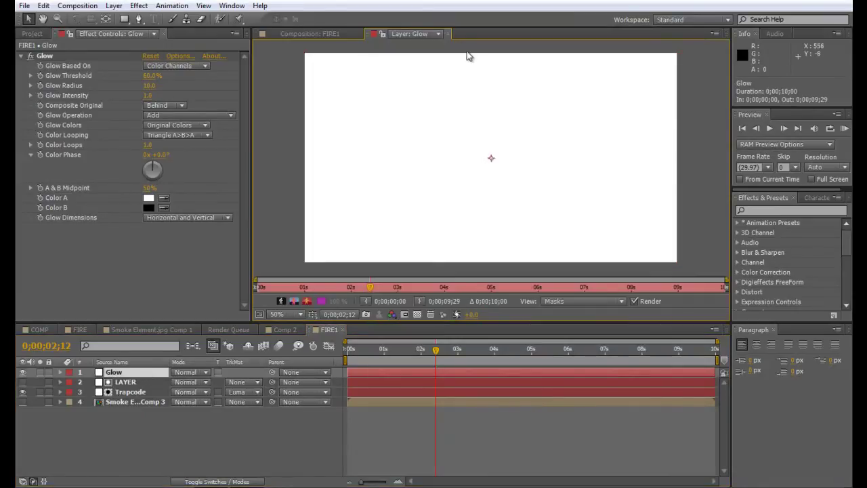
pyautogui.click(448, 33)
pyautogui.click(117, 375)
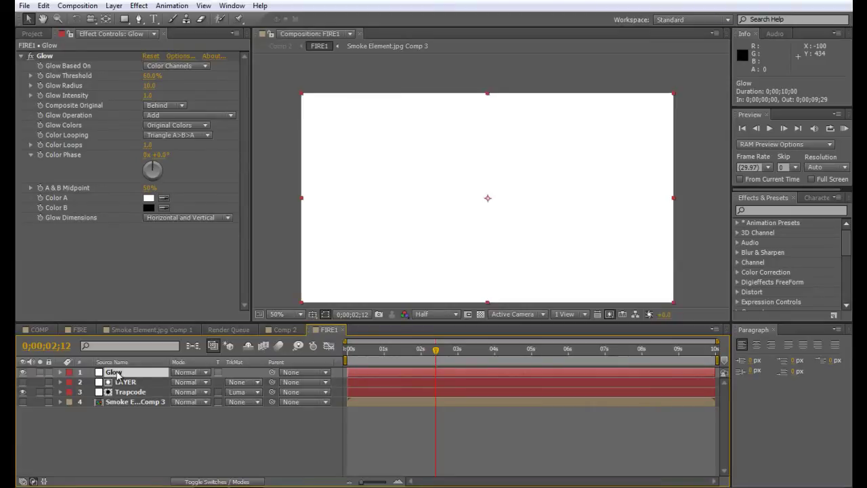
# Step: Add a new adjustment layer named Glow and browse the effect categories toward Stylize > Glow
pyautogui.click(128, 391)
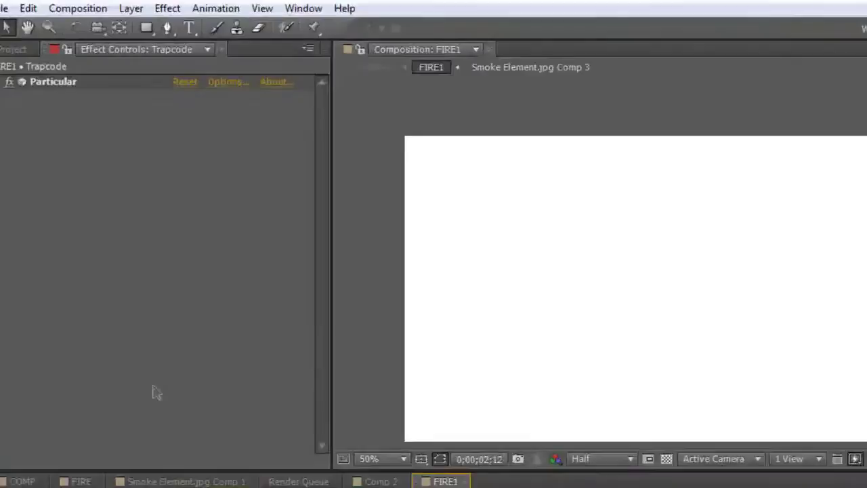
pyautogui.click(141, 9)
pyautogui.moveTo(308, 35)
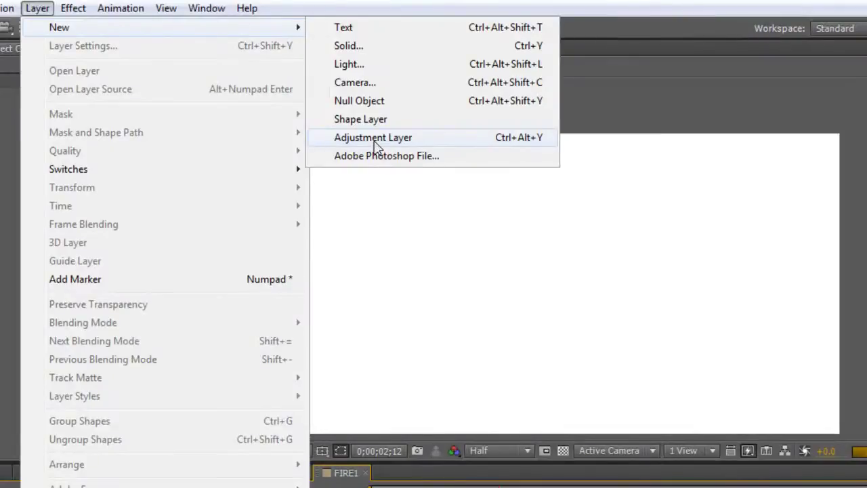
pyautogui.click(374, 140)
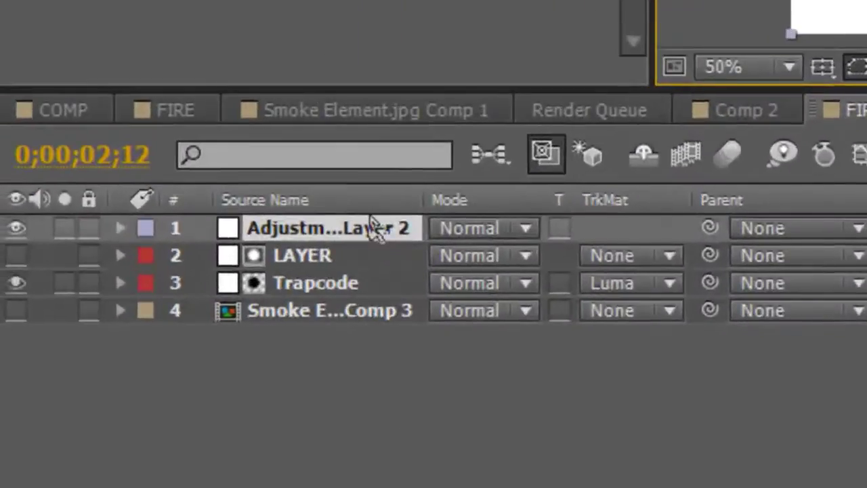
pyautogui.press('Return')
pyautogui.write('Glow')
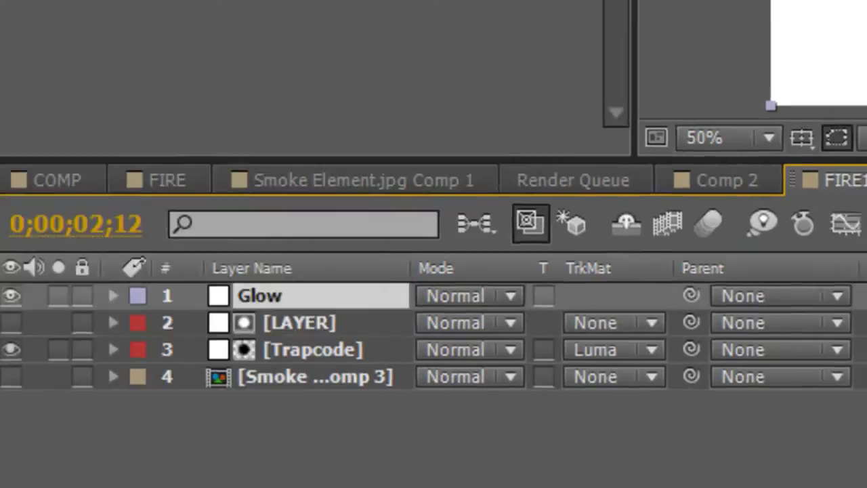
pyautogui.click(233, 13)
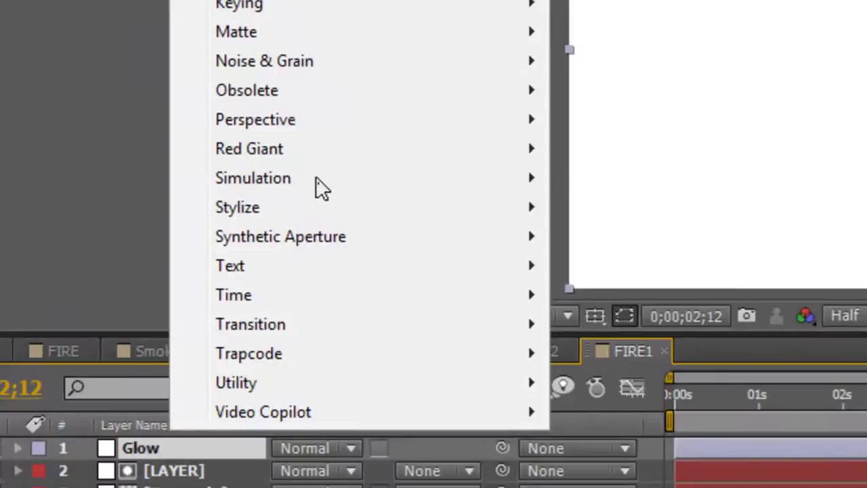
pyautogui.moveTo(459, 217)
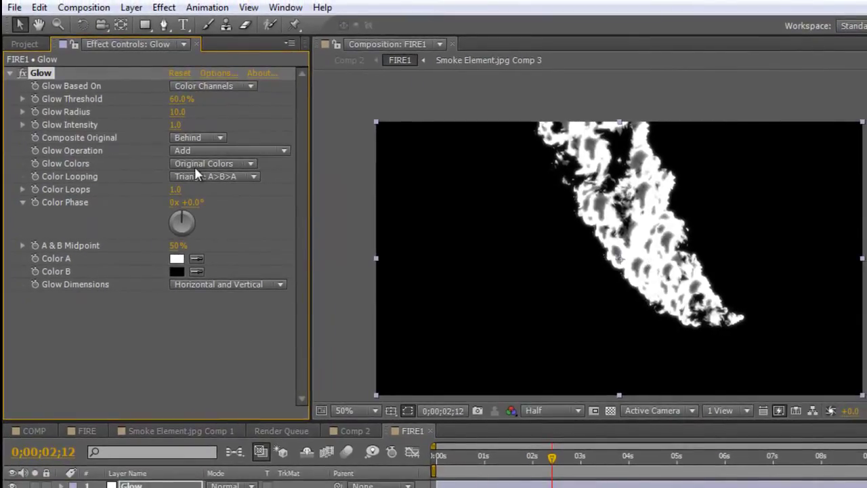
# Step: Set Glow Colors to A & B Colors and make Color A orange (EB5800)
pyautogui.click(213, 164)
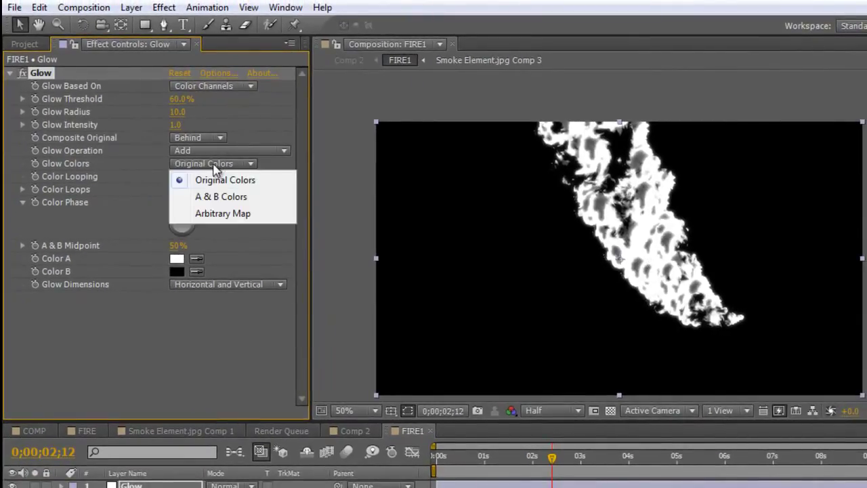
pyautogui.click(219, 196)
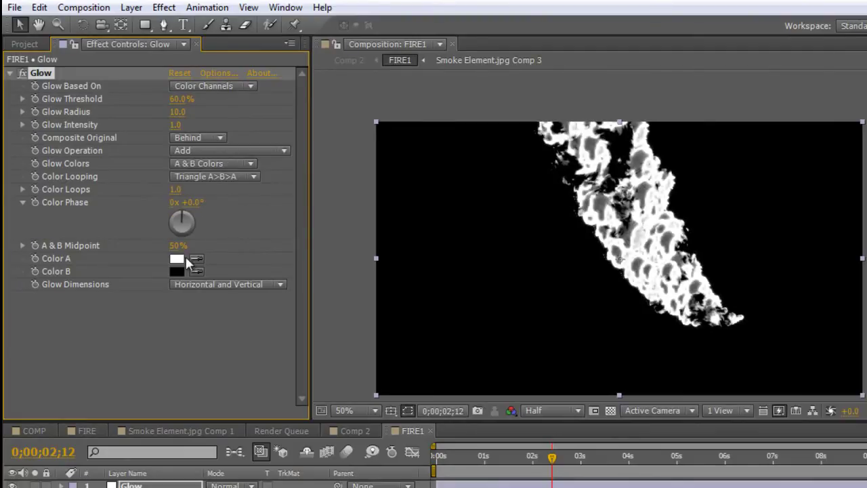
pyautogui.click(180, 258)
pyautogui.click(281, 413)
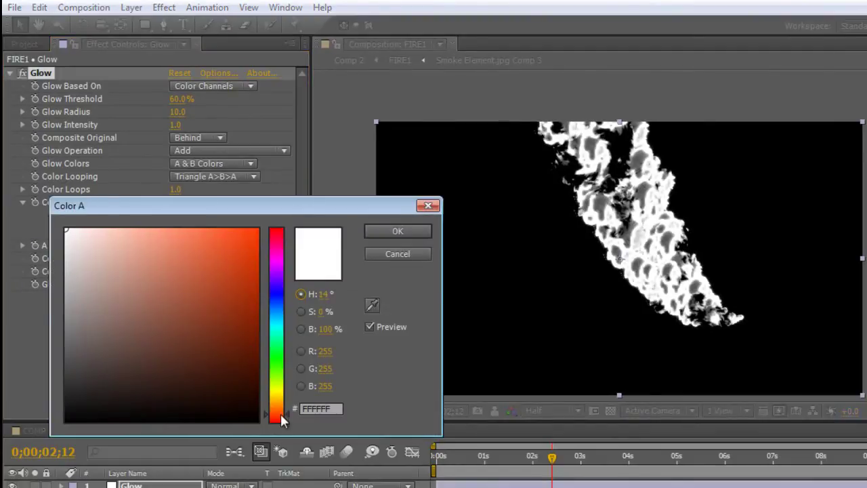
pyautogui.click(257, 243)
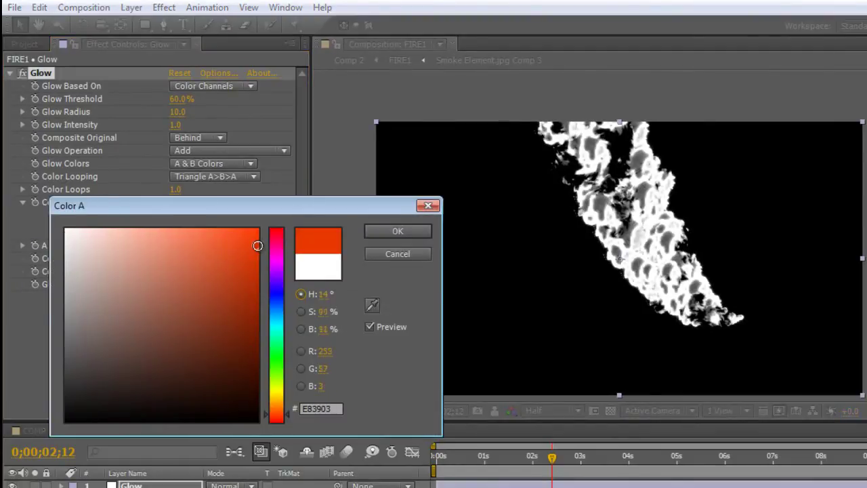
pyautogui.click(273, 410)
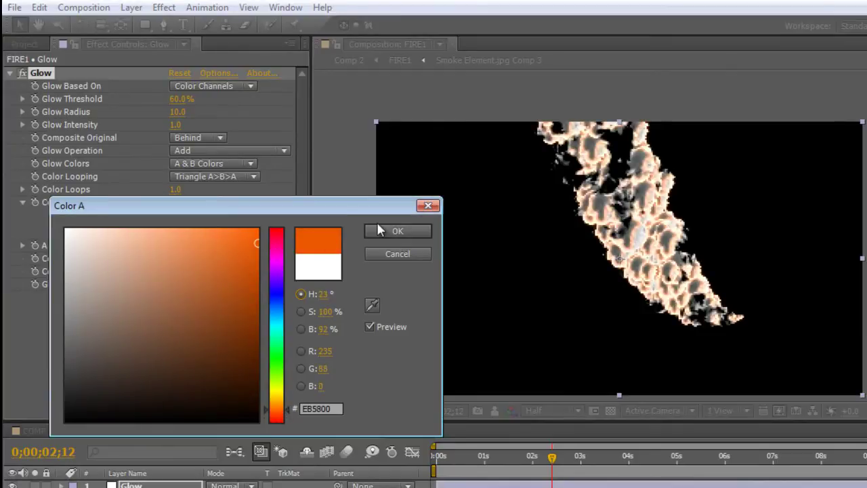
pyautogui.click(397, 230)
# Step: Make Glow's Color B a saturated yellow (E8BA00)
pyautogui.click(176, 269)
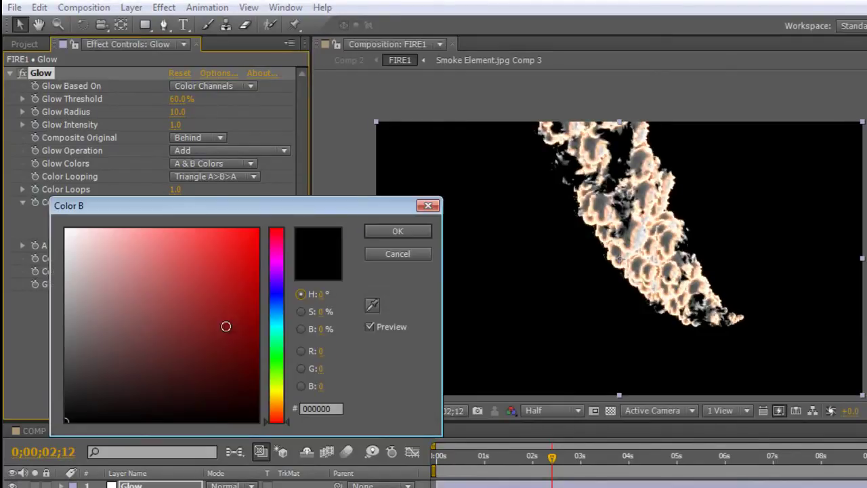
pyautogui.click(278, 395)
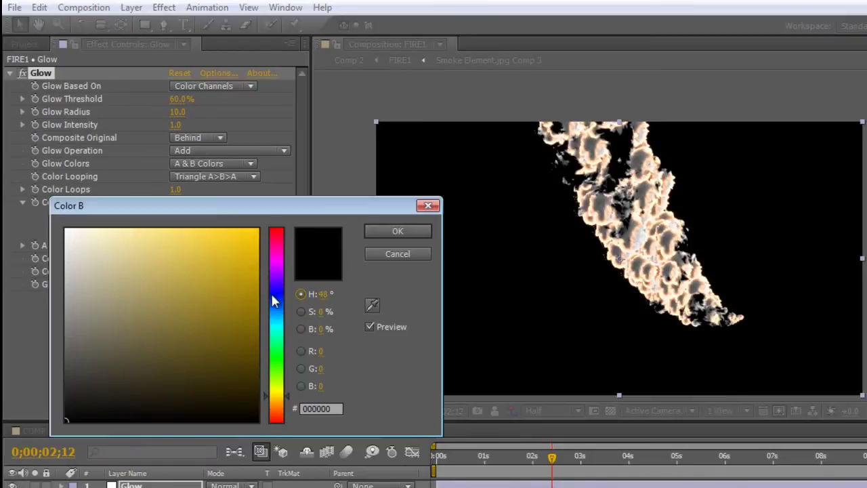
pyautogui.click(257, 245)
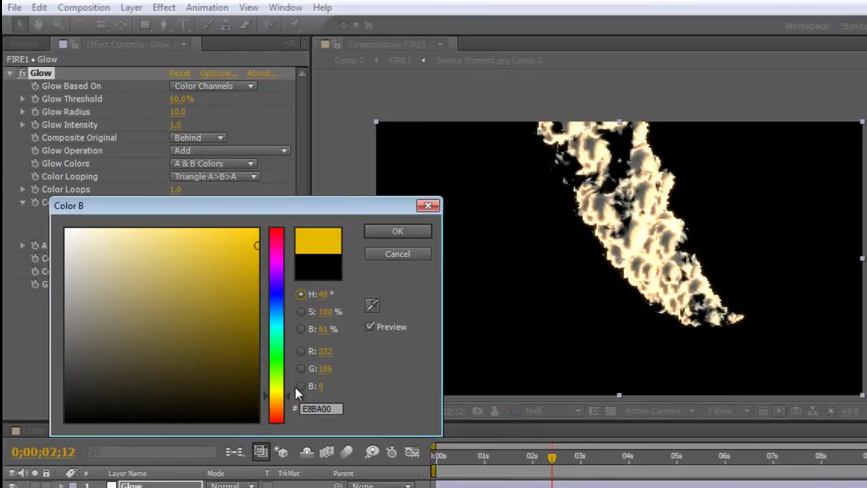
pyautogui.click(395, 232)
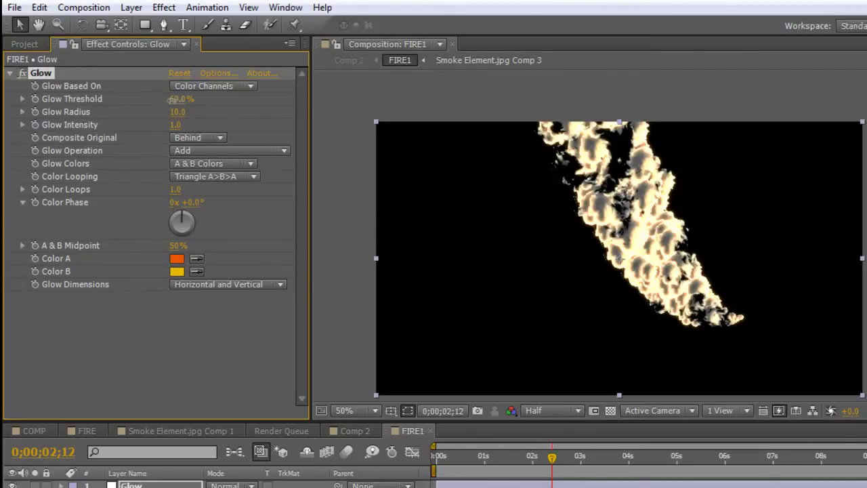
# Step: Set Glow Threshold to 5.1%, Glow Radius to 26.0 and Intensity to 1.8, zooming in to check the bloom
pyautogui.moveTo(147, 98); pyautogui.dragTo(68, 107)
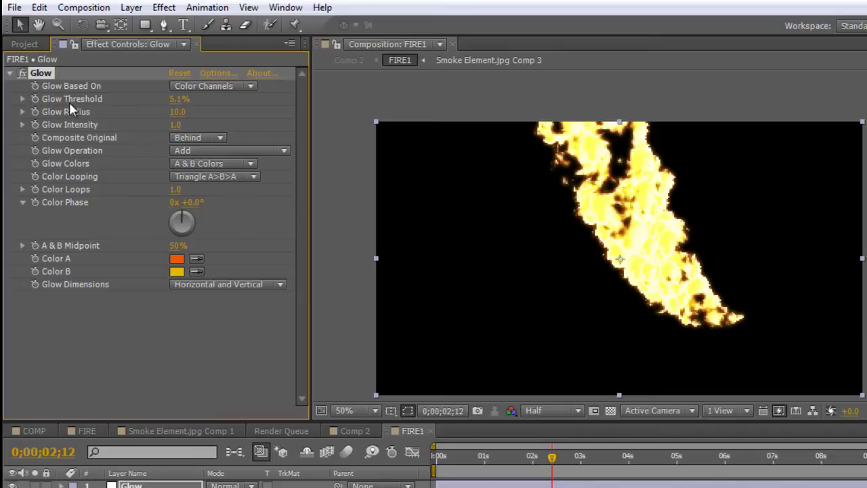
pyautogui.press('.')
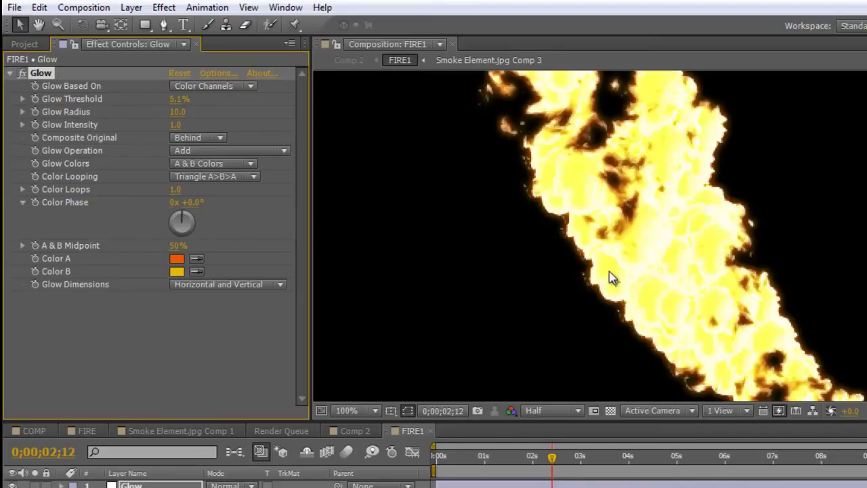
pyautogui.scroll(-2, 608, 278)
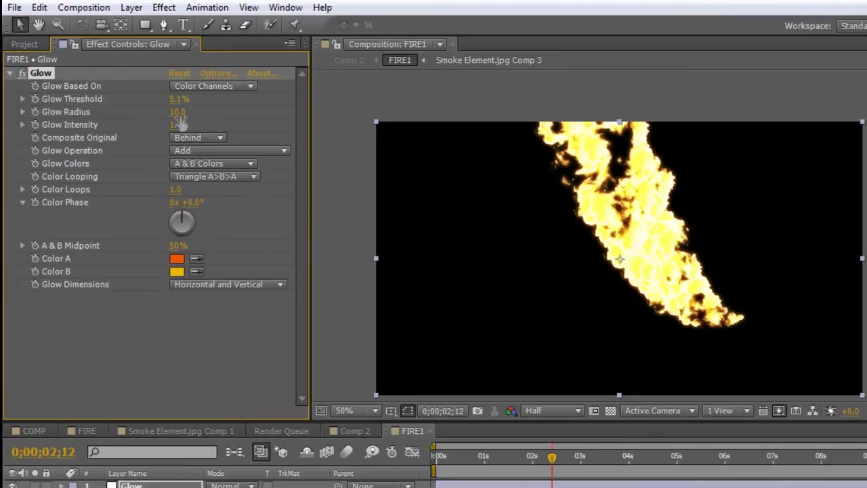
pyautogui.moveTo(177, 112); pyautogui.dragTo(228, 125)
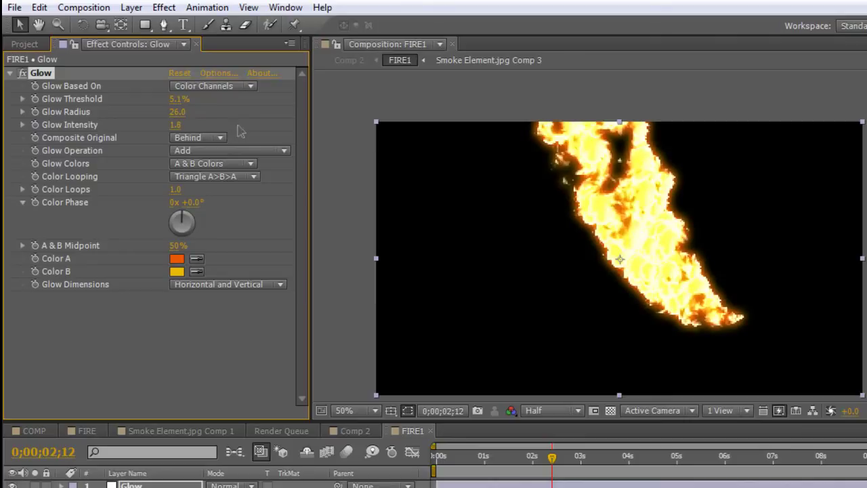
pyautogui.press('.')
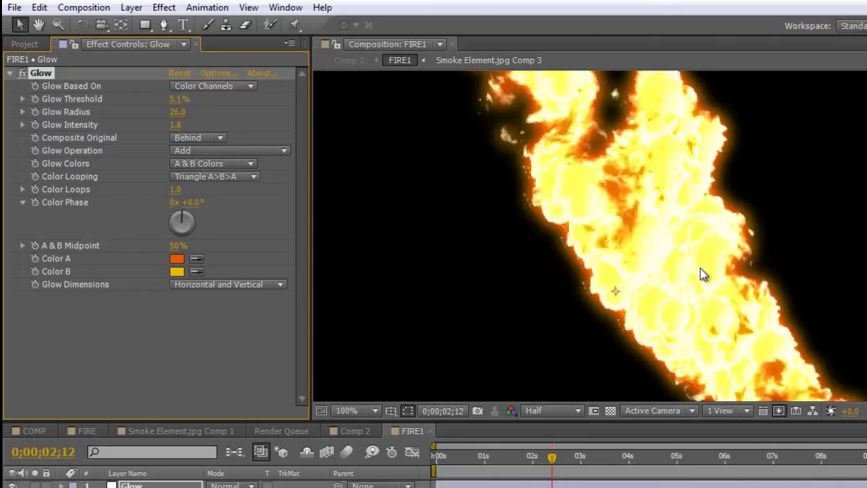
pyautogui.press(',')
pyautogui.press('.')
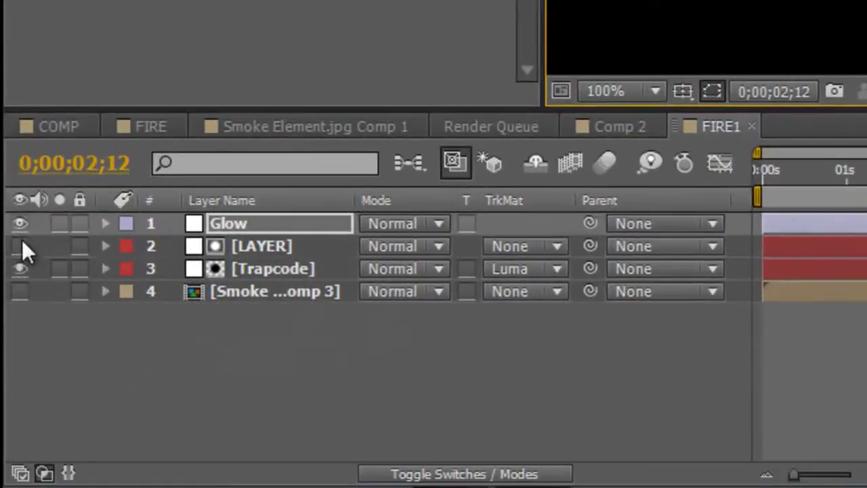
# Step: Clear the Trapcode layer's track matte, then set it to Luma Matte "[LAYER]"
pyautogui.click(508, 272)
pyautogui.click(530, 301)
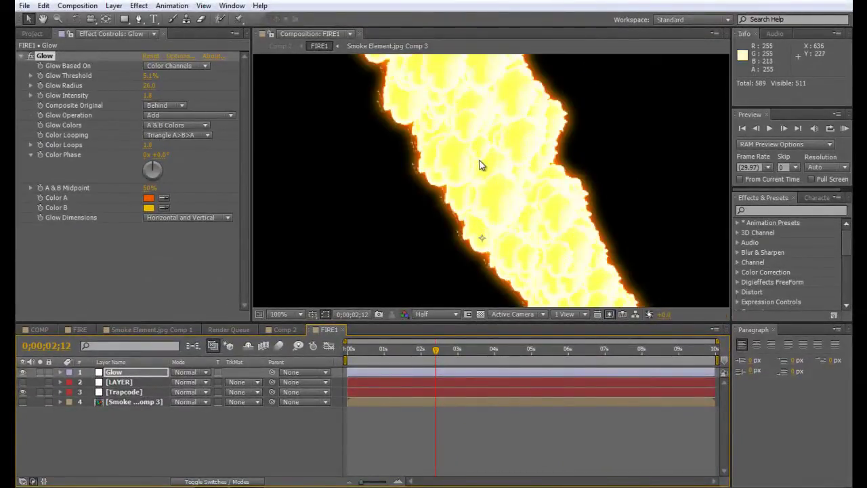
pyautogui.press(',')
pyautogui.scroll(2, 499, 181)
pyautogui.click(244, 392)
pyautogui.click(263, 450)
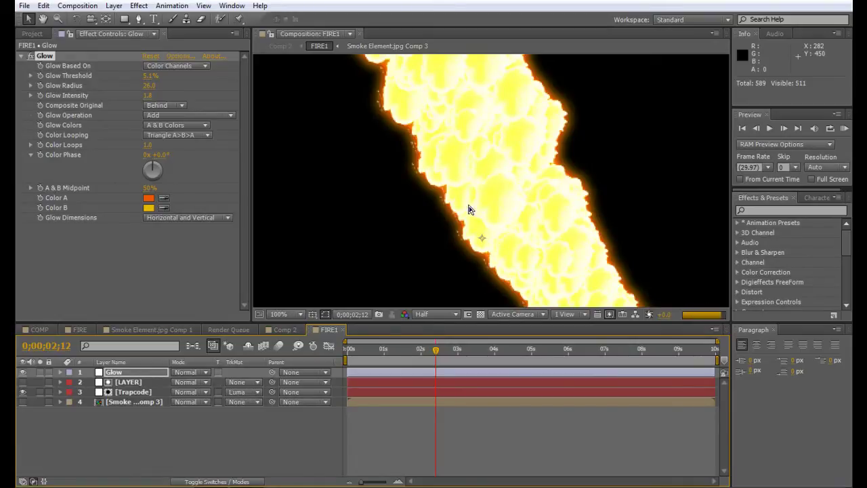
pyautogui.scroll(-2, 503, 174)
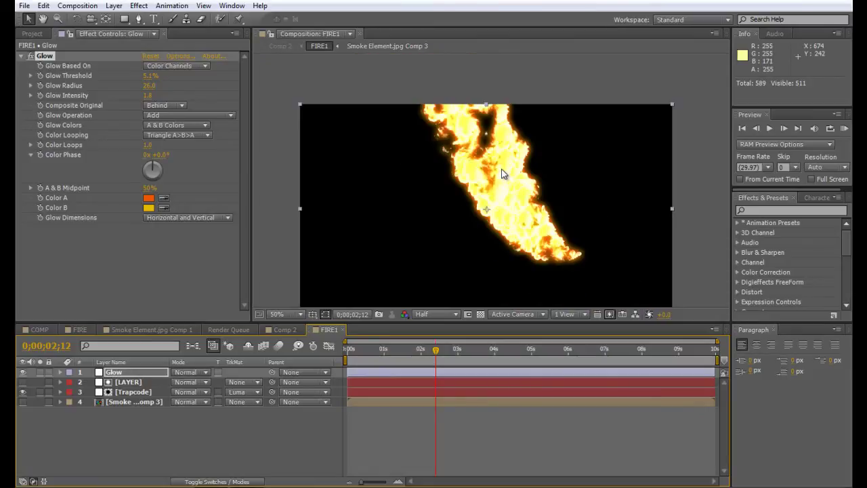
pyautogui.scroll(2, 502, 174)
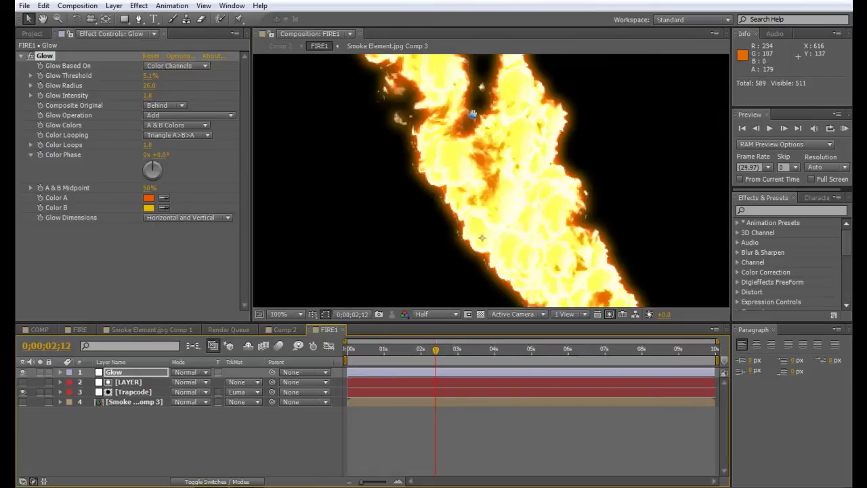
# Step: Solo the LAYER noise layer together with the Glow layer
pyautogui.click(132, 382)
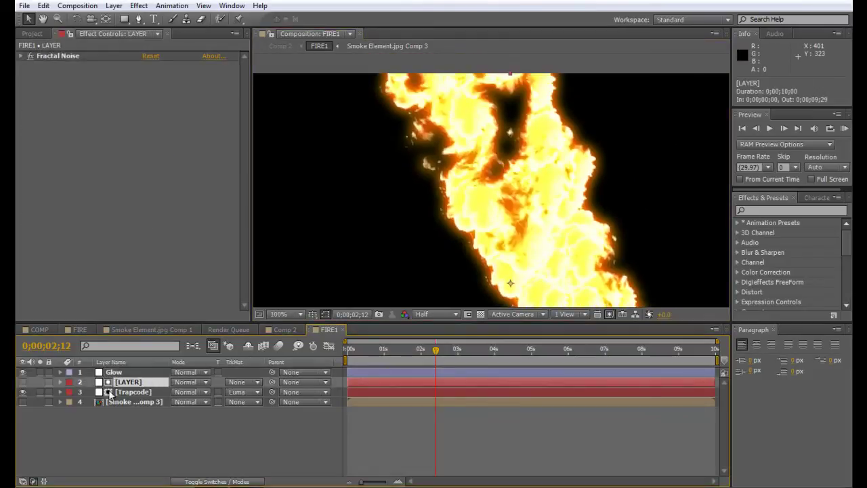
pyautogui.click(40, 382)
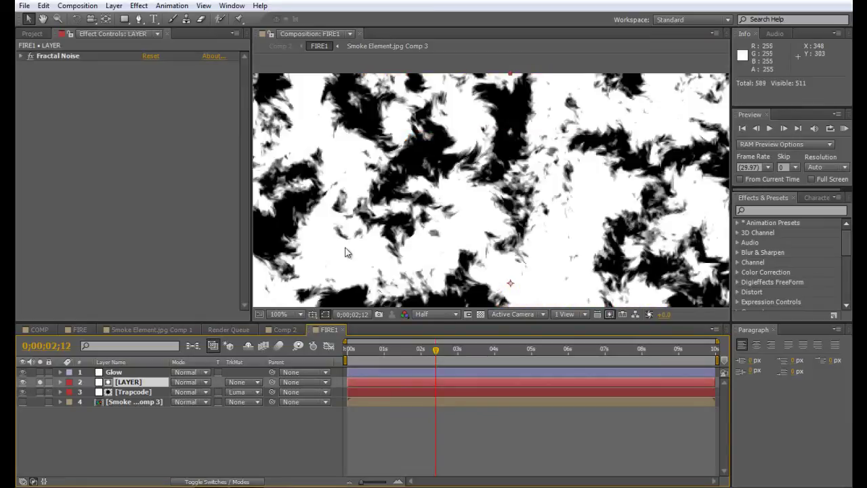
pyautogui.click(39, 371)
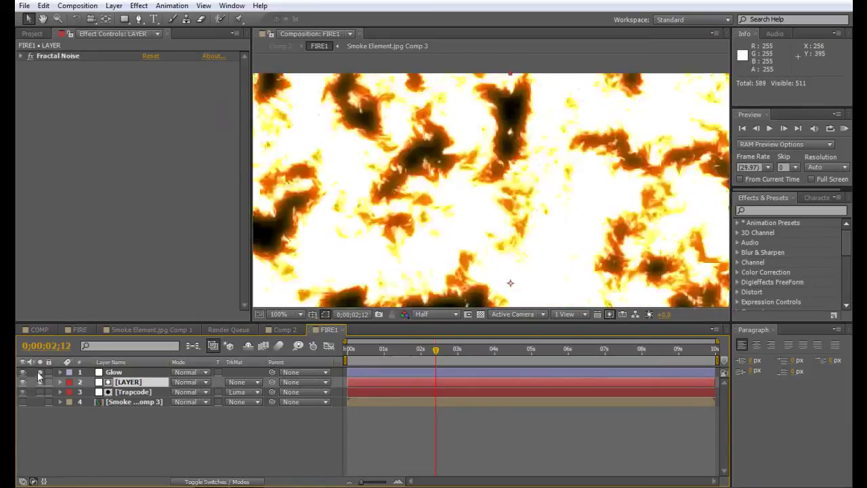
pyautogui.scroll(-2, 379, 226)
pyautogui.moveTo(428, 224); pyautogui.dragTo(418, 195)
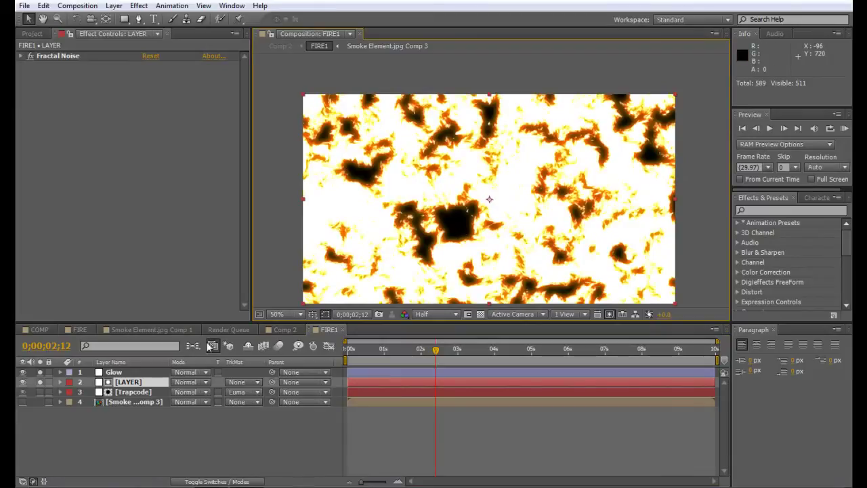
# Step: Set the Fractal Noise Contrast to 904 and Brightness to 101
pyautogui.click(21, 56)
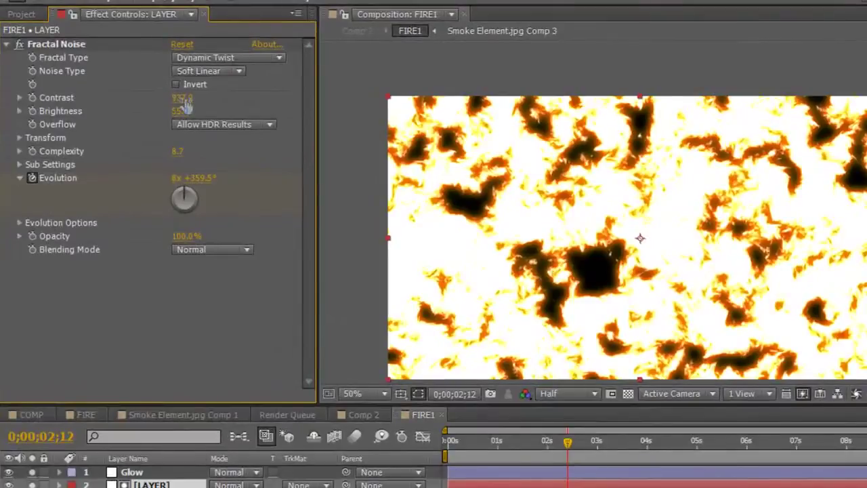
pyautogui.moveTo(181, 107); pyautogui.dragTo(202, 112)
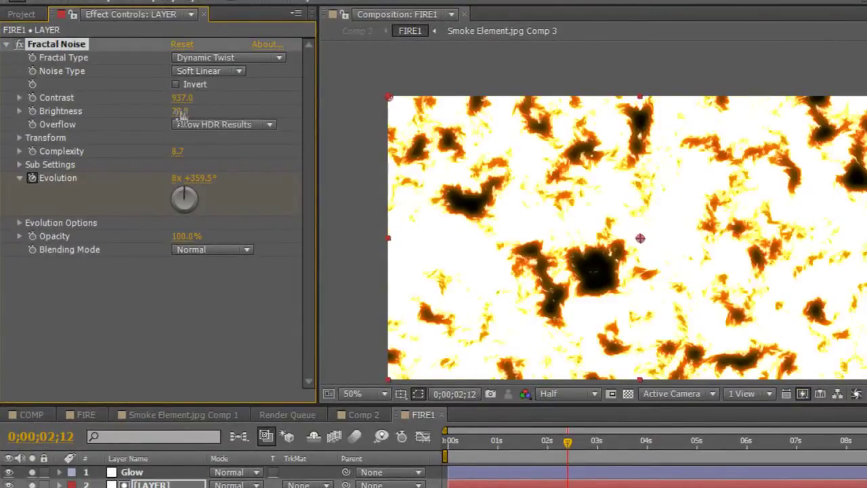
pyautogui.moveTo(180, 98); pyautogui.dragTo(156, 108)
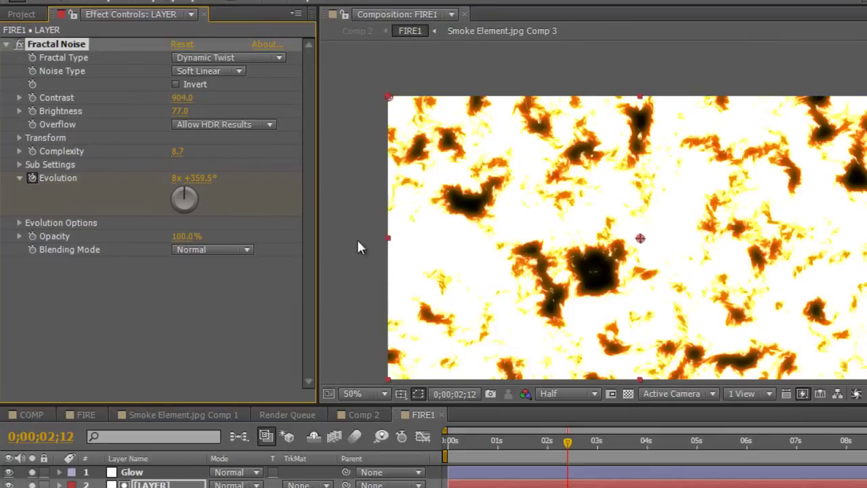
pyautogui.moveTo(182, 112); pyautogui.dragTo(212, 108)
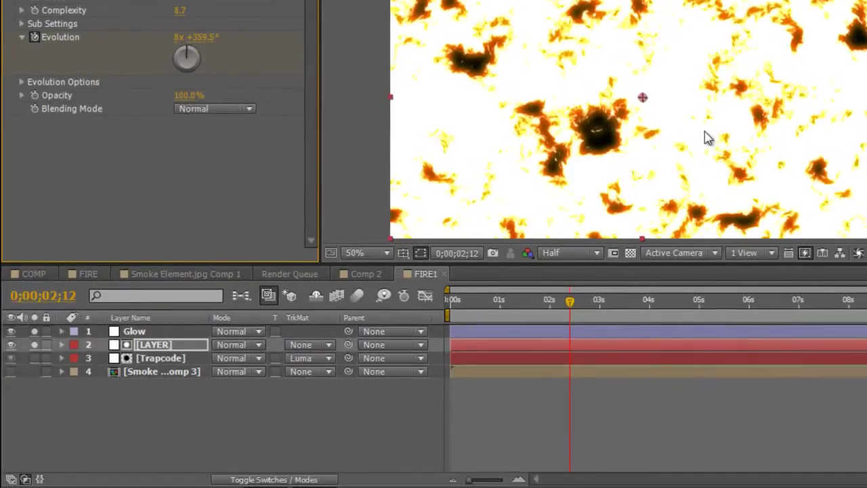
# Step: Turn off Solo and fit the full comp frame in the viewer
pyautogui.click(36, 332)
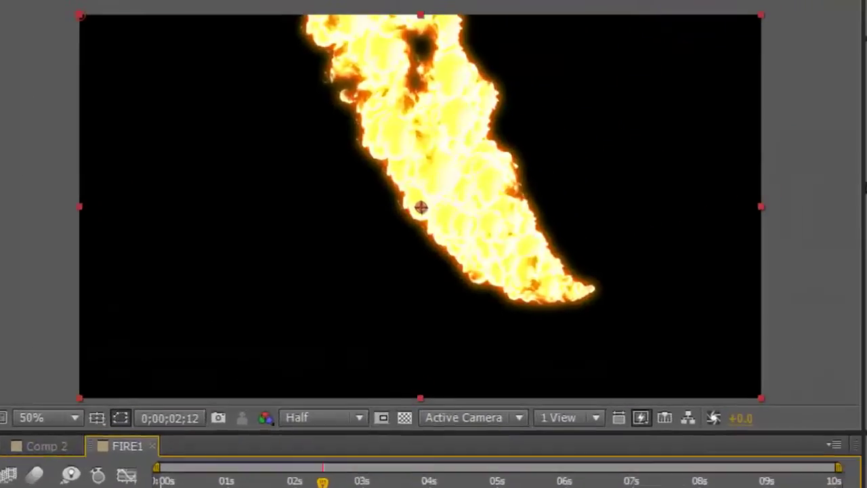
pyautogui.scroll(2, 387, 197)
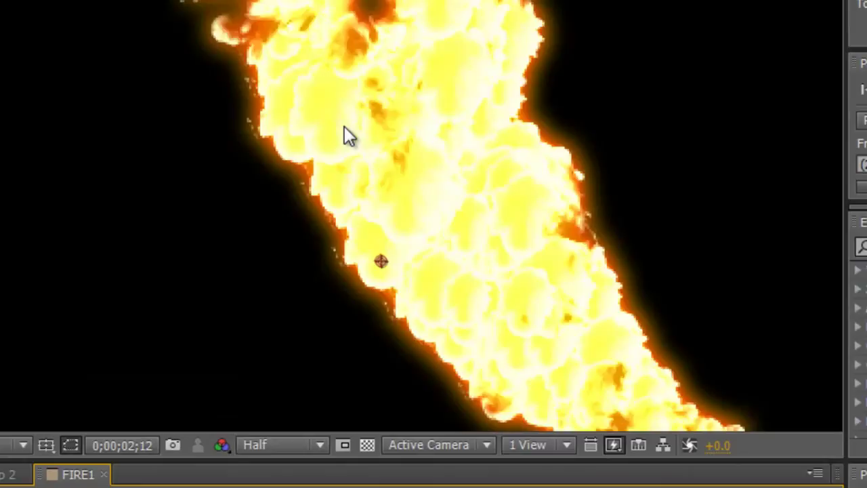
pyautogui.moveTo(338, 142); pyautogui.dragTo(292, 198)
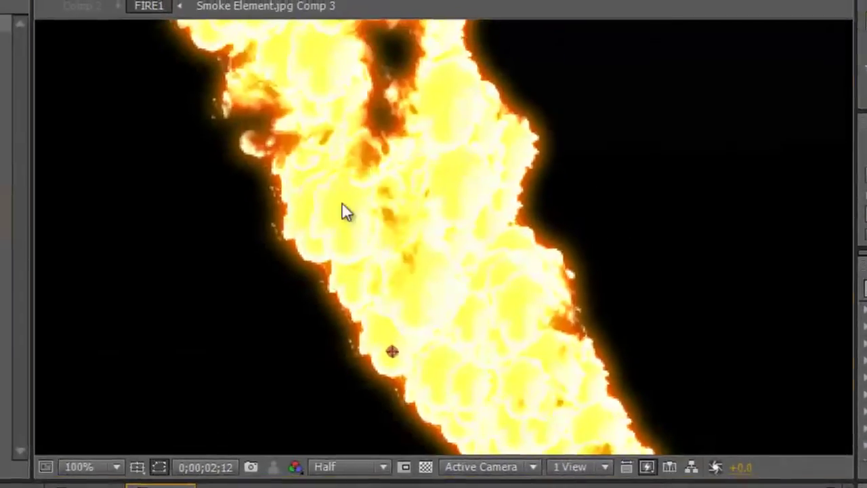
pyautogui.press(',')
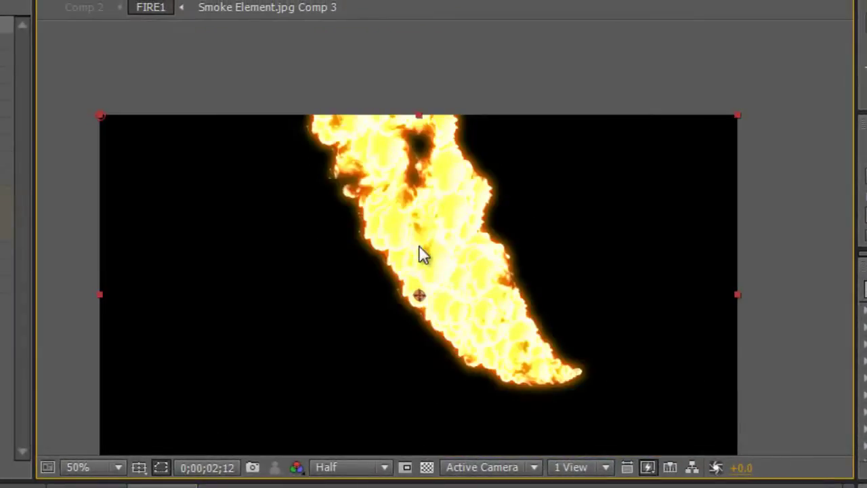
# Step: Review the fire at 0;00;02;25 and 0;00;03;23, then collapse Fractal Noise
pyautogui.click(378, 487)
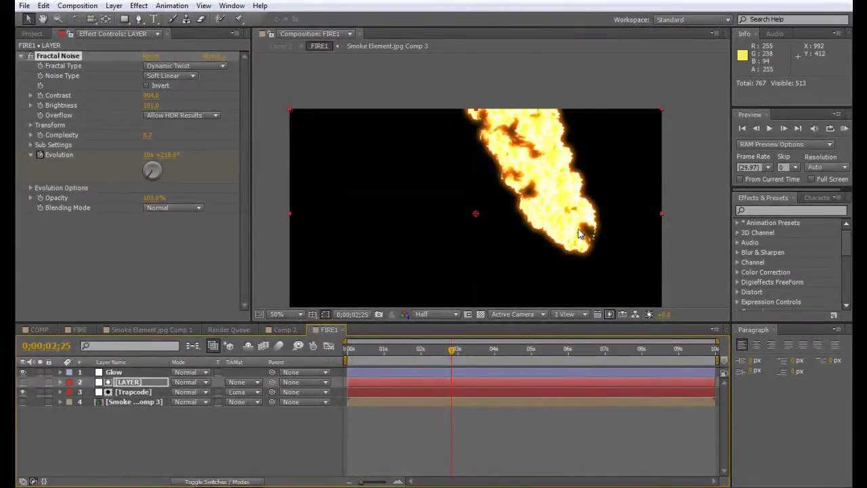
pyautogui.click(487, 355)
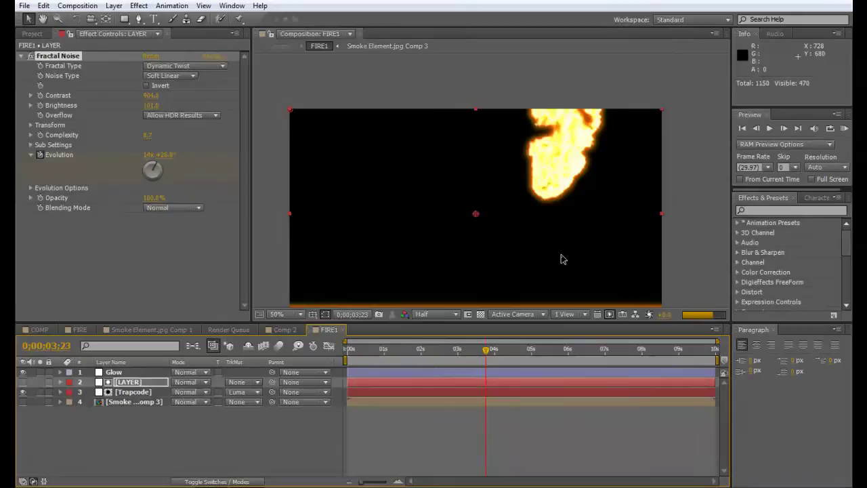
pyautogui.click(21, 57)
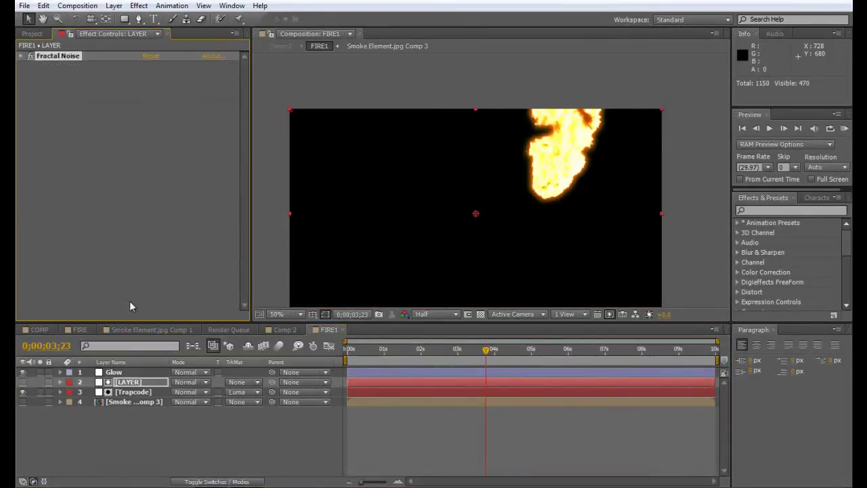
# Step: Add a second Glow effect (Glow 2) to the Glow layer and check frames 02;23 and 01;20
pyautogui.click(126, 372)
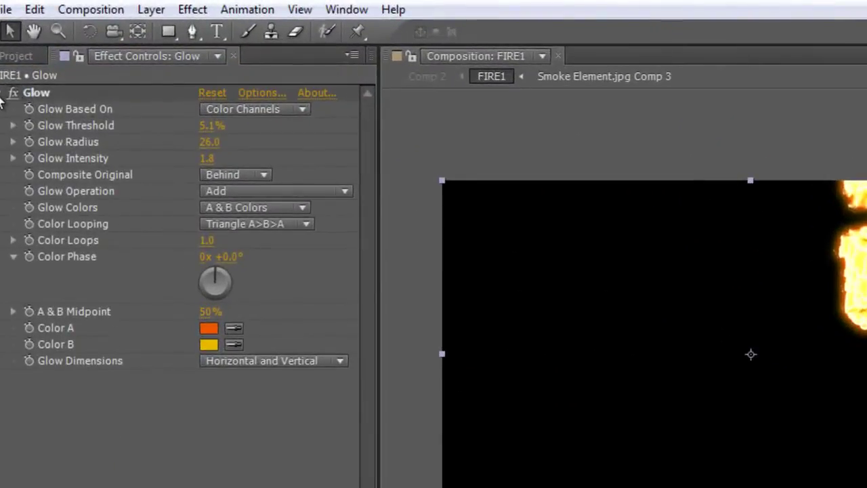
pyautogui.click(13, 69)
pyautogui.click(151, 9)
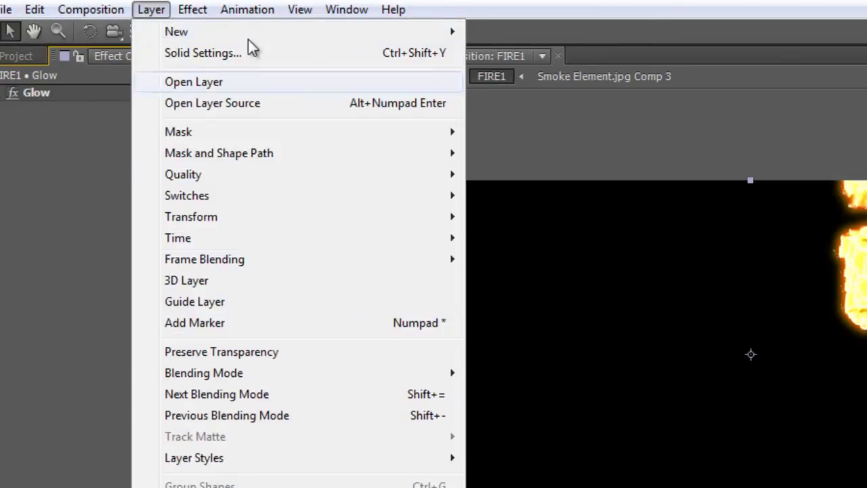
pyautogui.moveTo(192, 10)
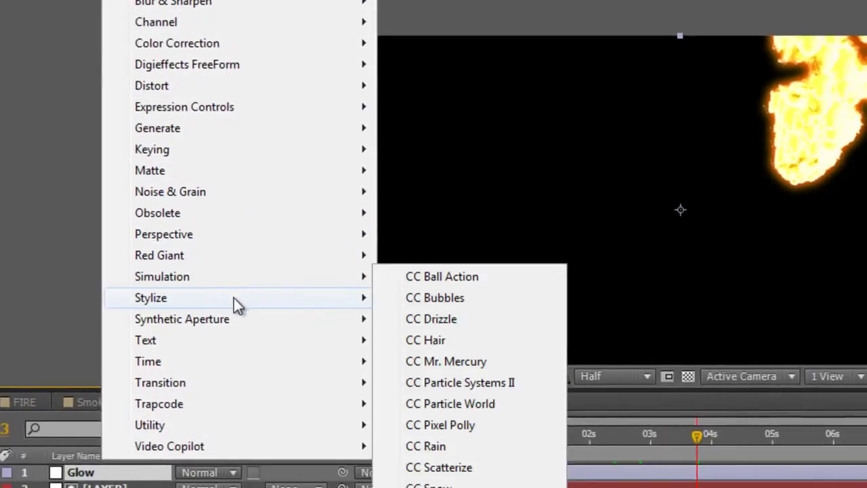
pyautogui.moveTo(354, 304)
pyautogui.click(432, 134)
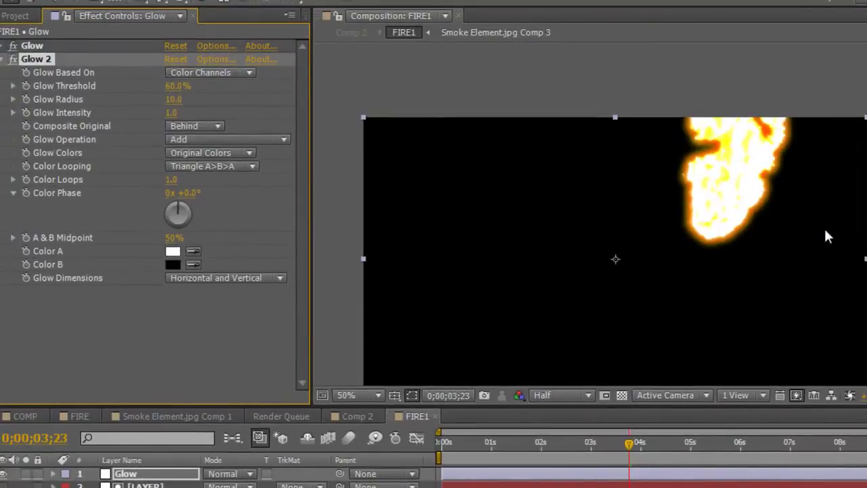
pyautogui.click(580, 447)
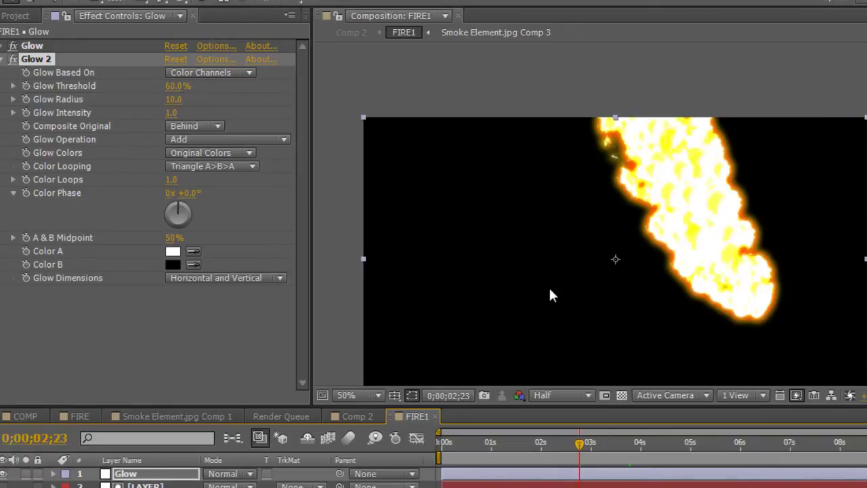
pyautogui.click(525, 443)
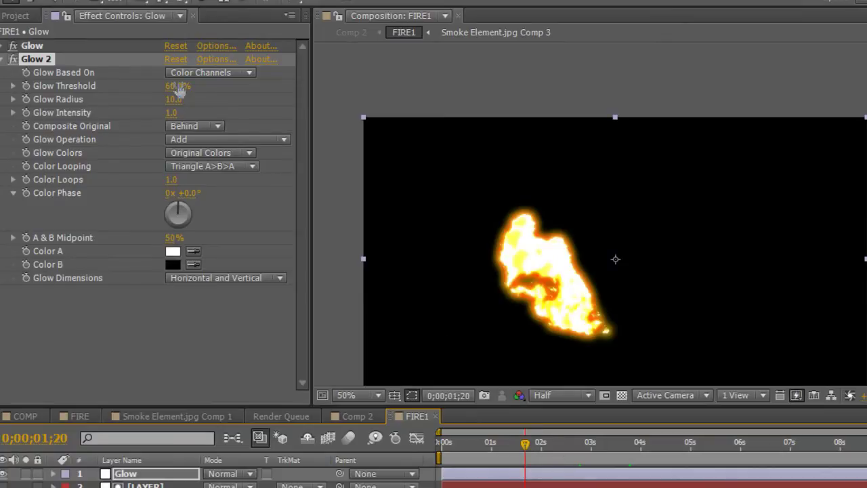
# Step: Switch Glow 2 to A & B Colors and make its Color A orange
pyautogui.click(192, 155)
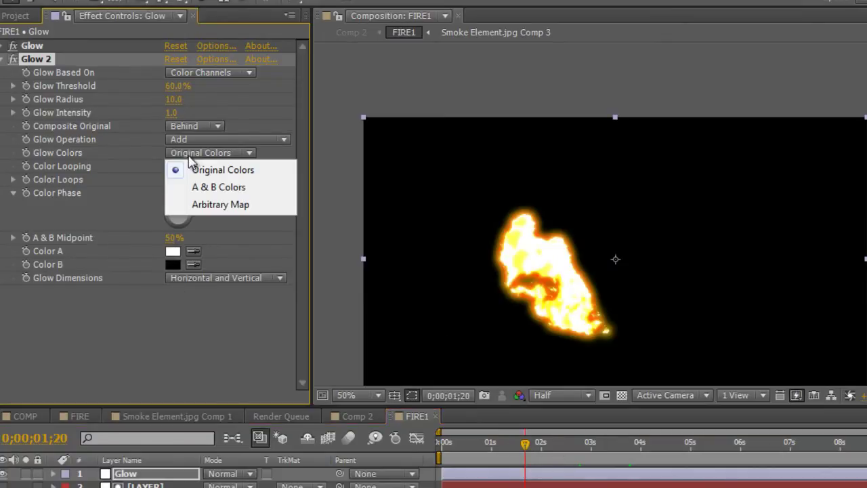
pyautogui.click(197, 187)
pyautogui.click(175, 254)
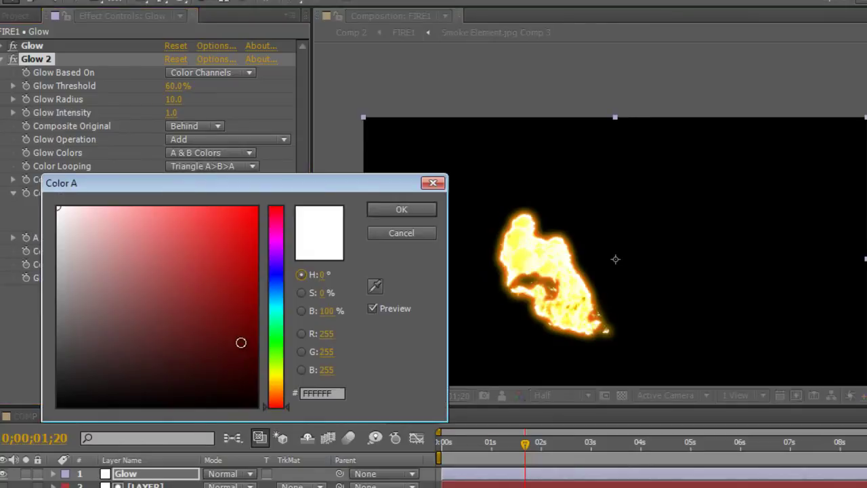
pyautogui.click(276, 398)
pyautogui.click(257, 222)
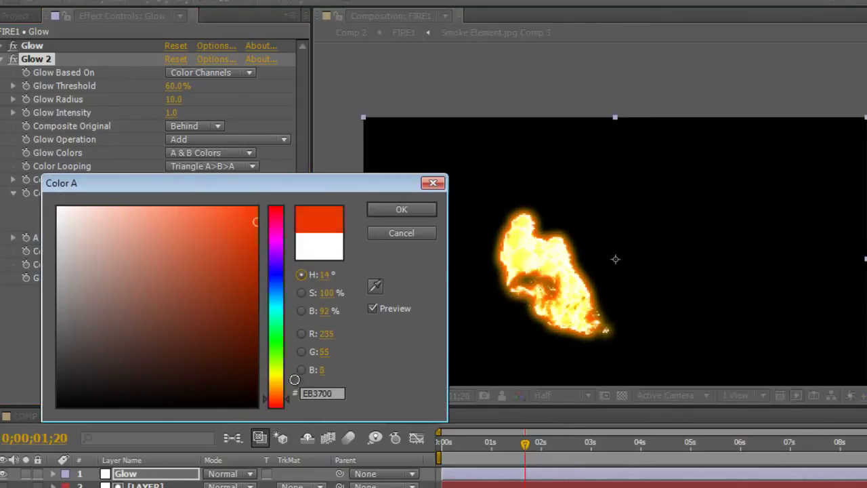
pyautogui.click(278, 394)
pyautogui.click(379, 214)
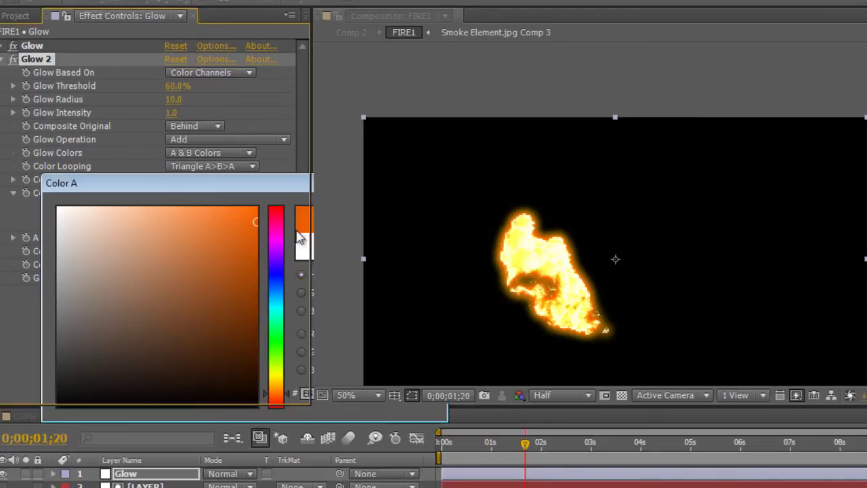
# Step: Make Glow 2's Color B yellow (EAC600), then disable Glow 2 to compare
pyautogui.click(174, 264)
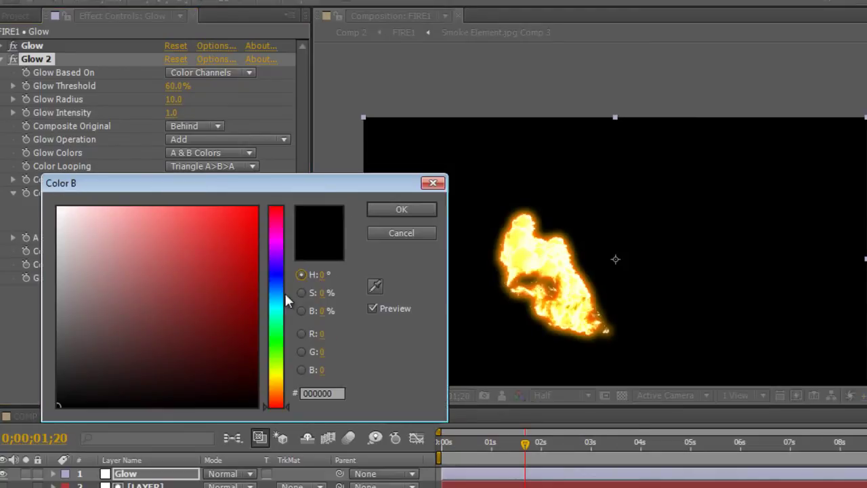
pyautogui.click(277, 382)
pyautogui.click(257, 222)
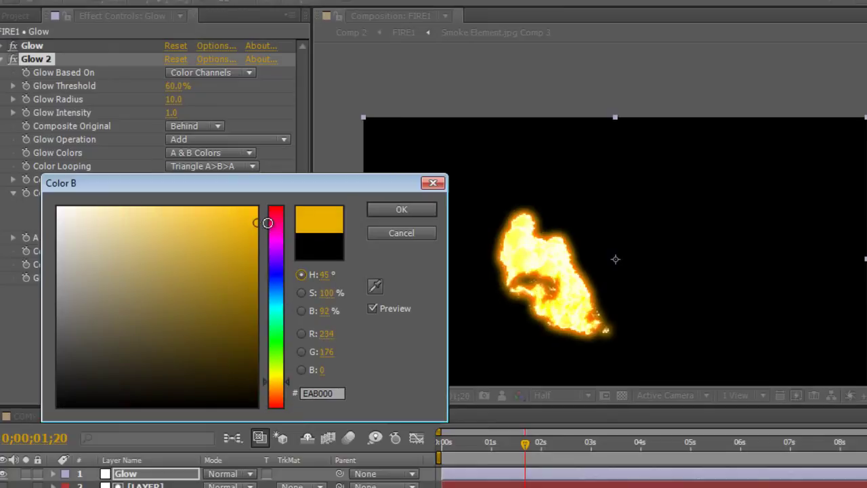
pyautogui.click(274, 378)
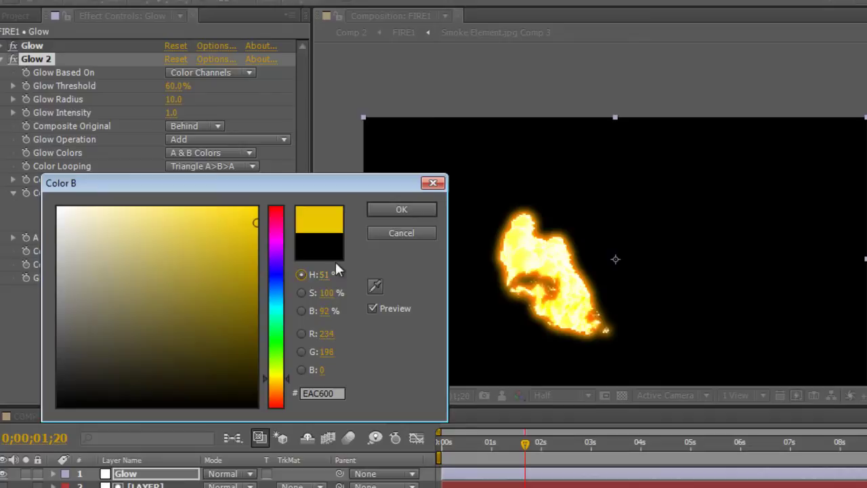
pyautogui.click(396, 209)
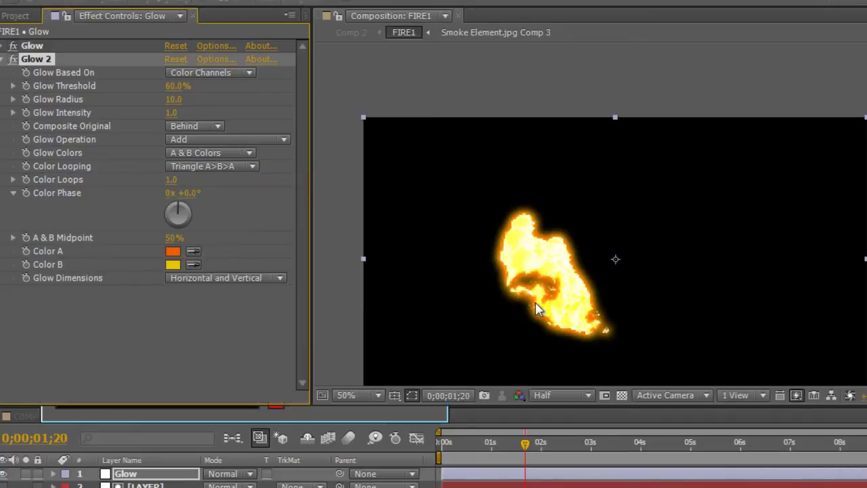
pyautogui.click(12, 59)
# Step: Re-enable Glow 2 and widen its Glow Radius to 188
pyautogui.click(12, 60)
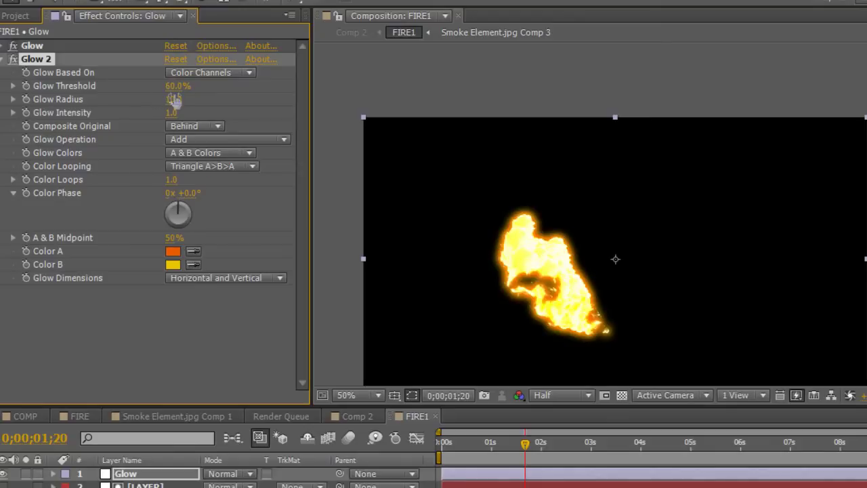
pyautogui.moveTo(156, 87); pyautogui.dragTo(156, 87)
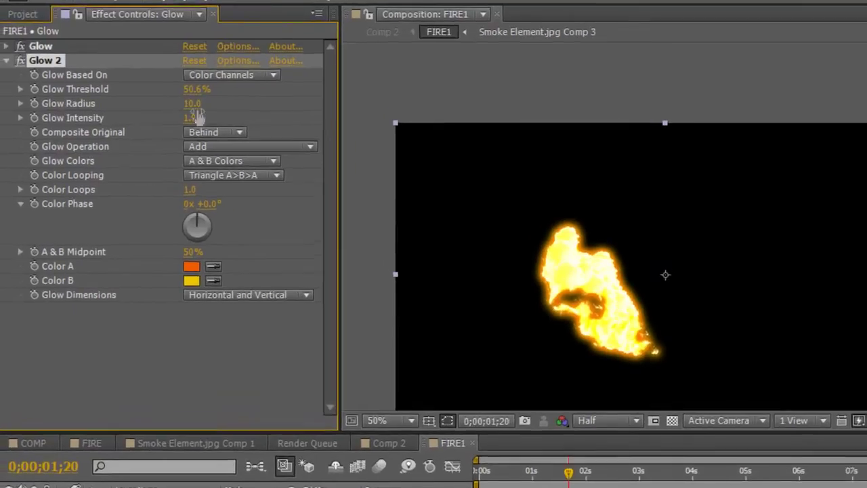
pyautogui.moveTo(171, 99); pyautogui.dragTo(201, 103)
pyautogui.moveTo(253, 114); pyautogui.dragTo(366, 99)
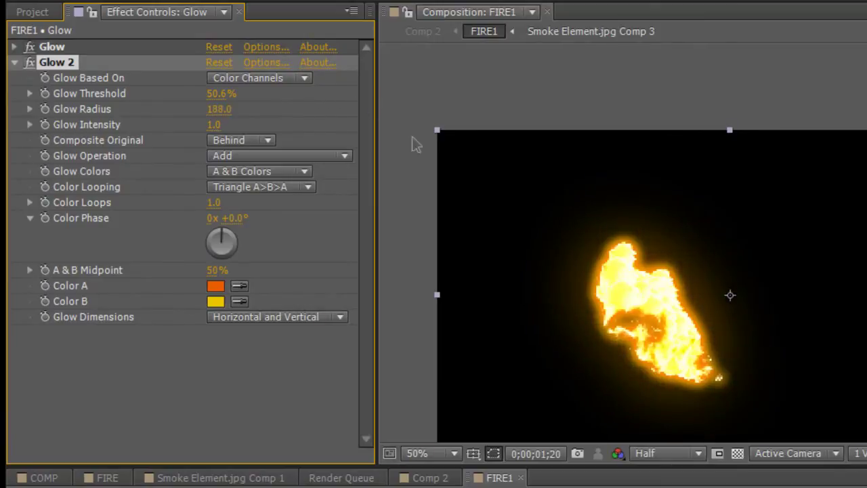
pyautogui.press('.')
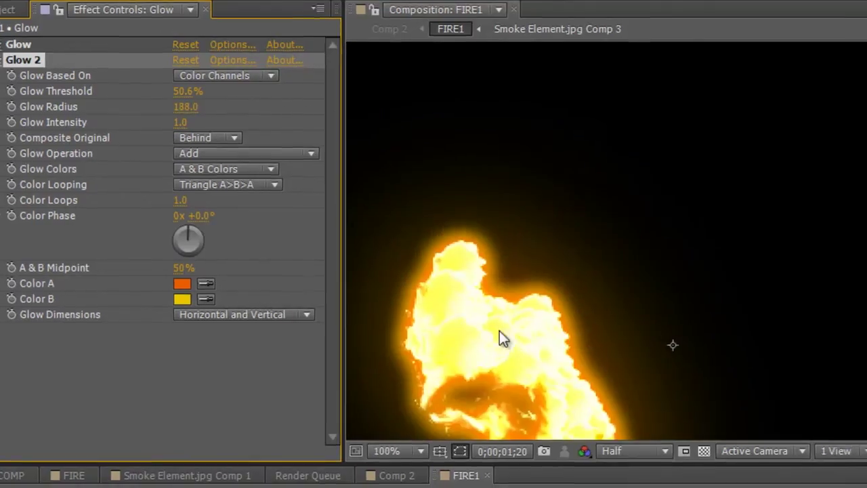
pyautogui.moveTo(499, 331); pyautogui.dragTo(654, 202)
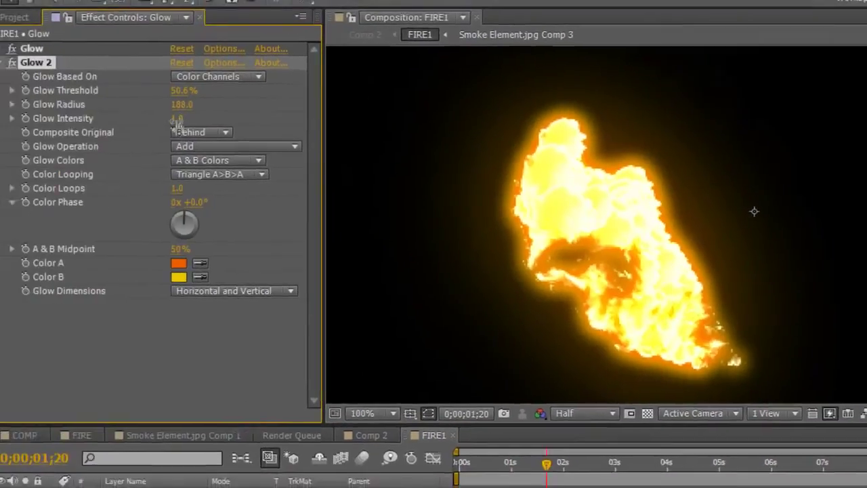
# Step: Lower Glow 2's Intensity to 0.5, compare it on and off, and go to 0;00;02;10
pyautogui.moveTo(197, 119); pyautogui.dragTo(170, 118)
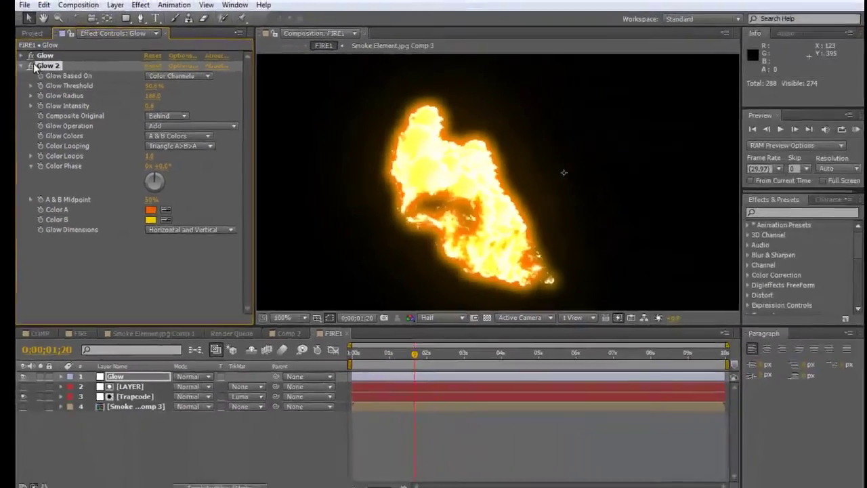
pyautogui.click(34, 66)
pyautogui.click(34, 66)
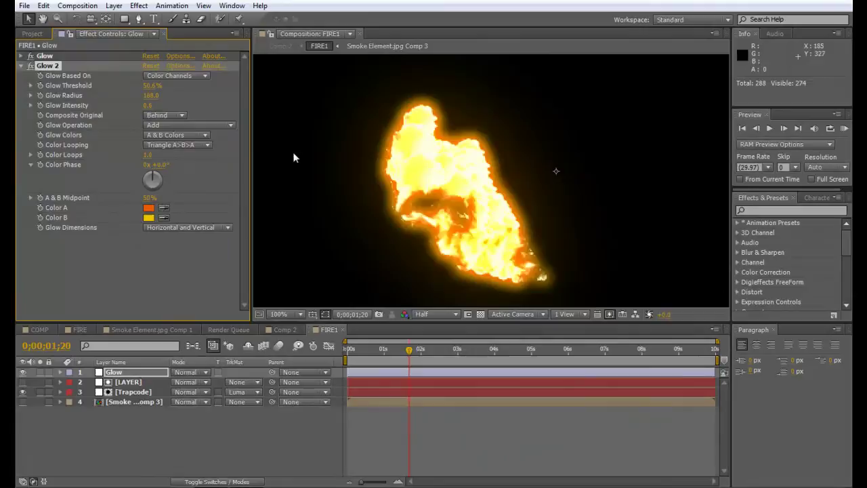
pyautogui.scroll(-2, 453, 177)
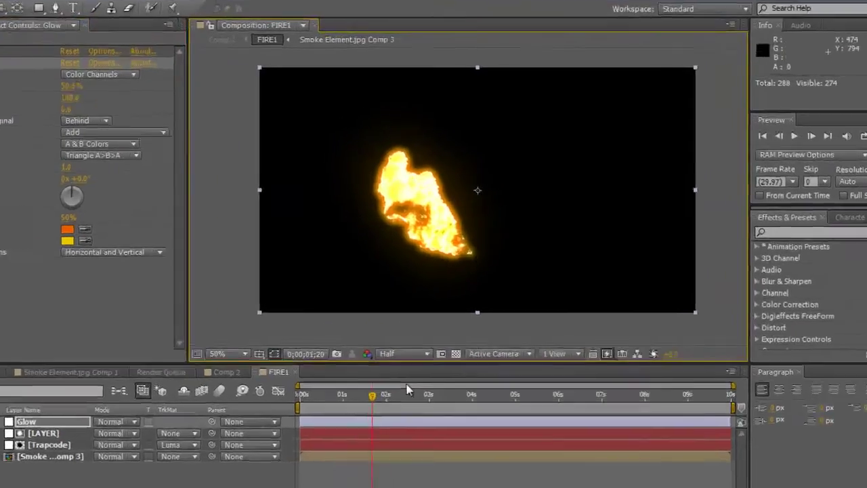
pyautogui.click(434, 354)
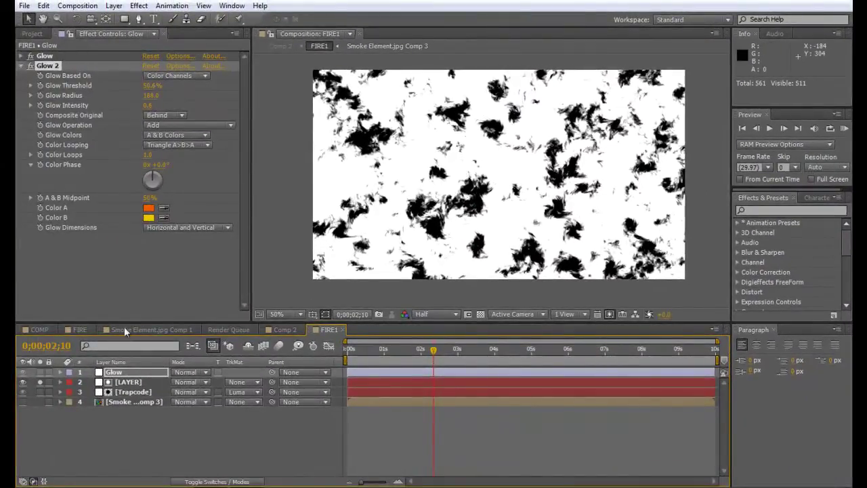
# Step: Select the LAYER layer and expand its Fractal Noise effect in Effect Controls
pyautogui.click(126, 383)
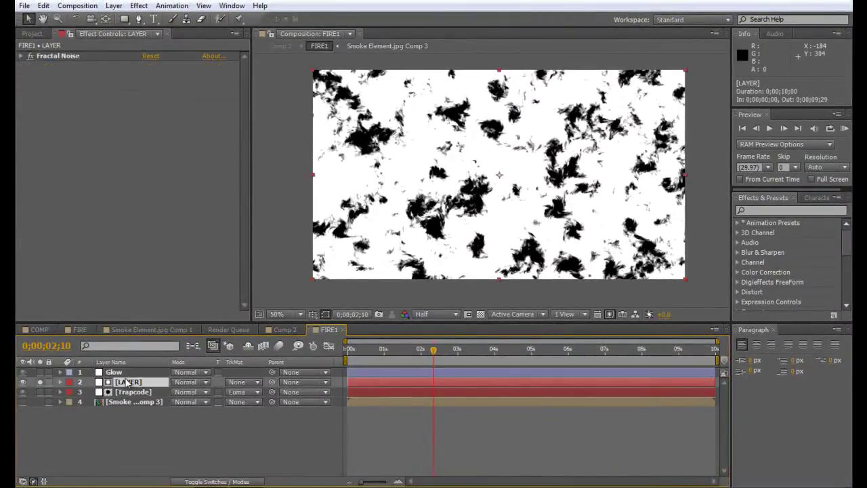
pyautogui.click(21, 56)
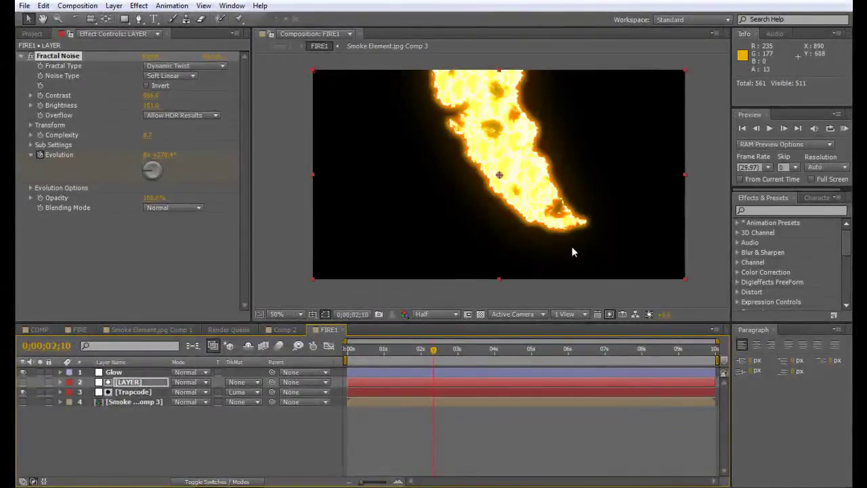
# Step: On the Trapcode layer, open Particular's Particle group and apply the flat Size over Life preset
pyautogui.click(129, 392)
pyautogui.click(21, 56)
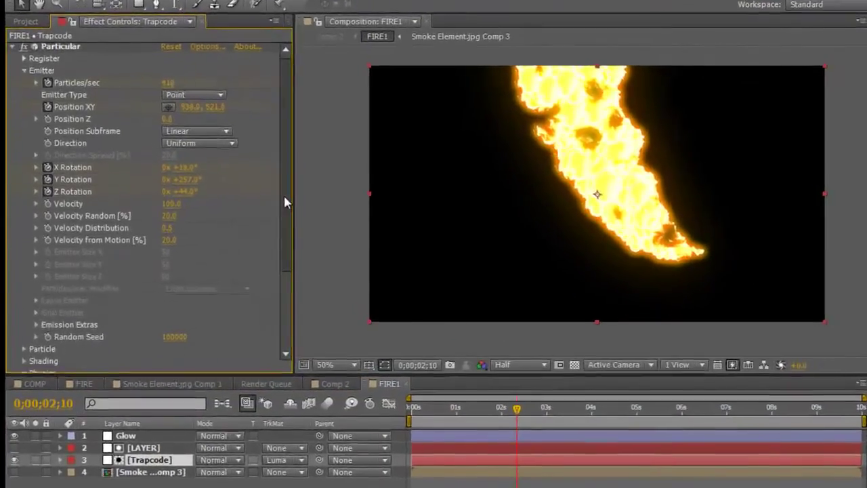
pyautogui.moveTo(243, 179); pyautogui.dragTo(243, 211)
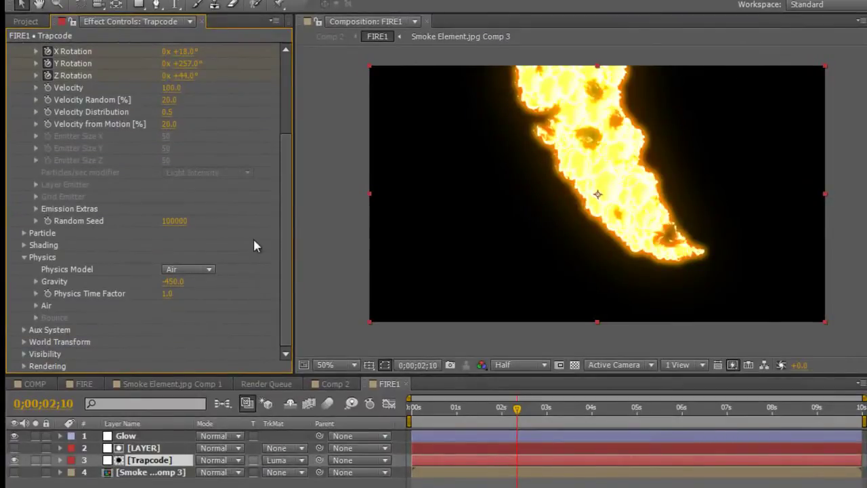
pyautogui.moveTo(285, 232); pyautogui.dragTo(287, 170)
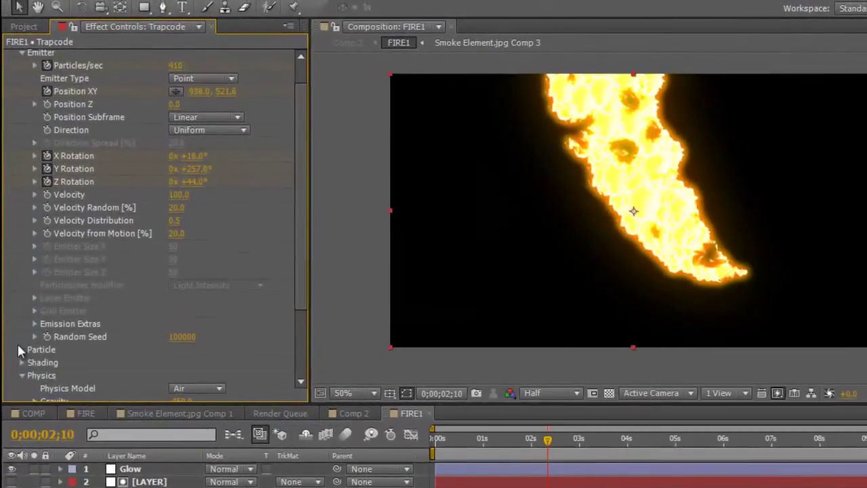
pyautogui.click(22, 351)
pyautogui.scroll(-10, 36, 342)
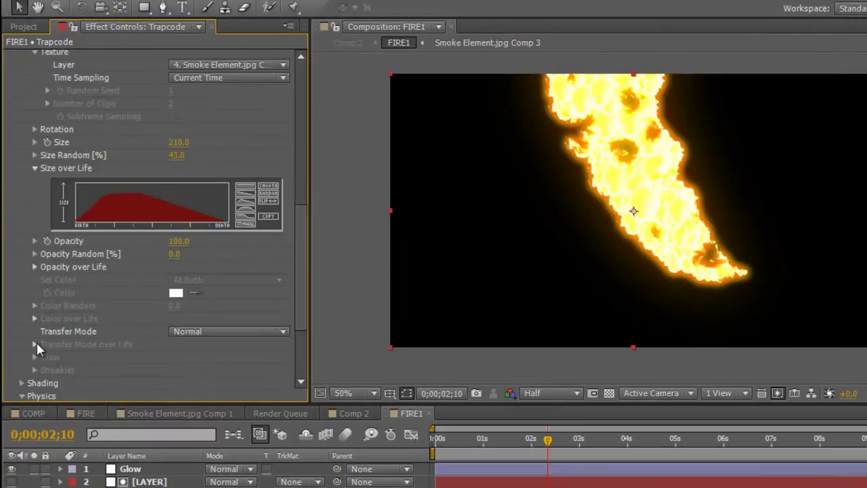
pyautogui.scroll(2, 36, 346)
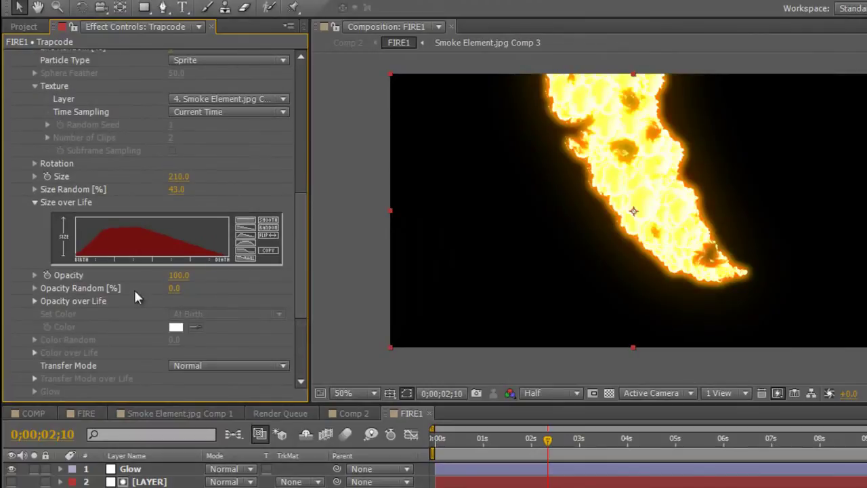
pyautogui.click(252, 222)
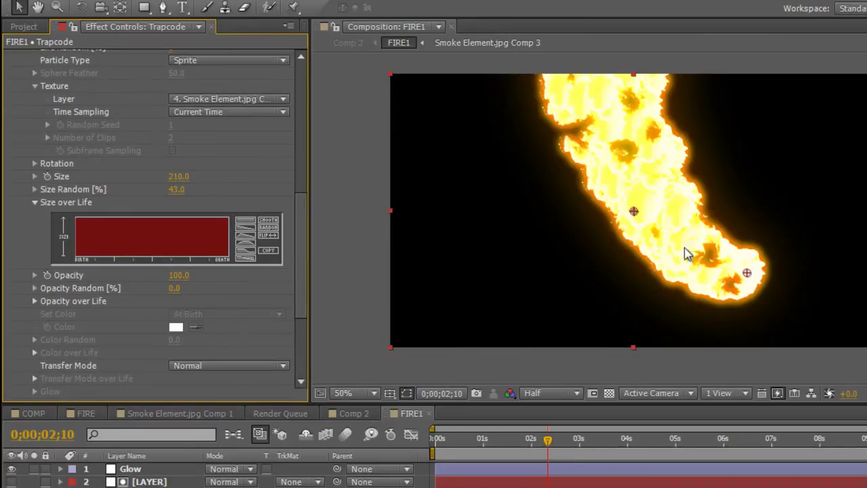
# Step: Apply a ramped Size over Life preset and paint it rising gently from birth, then flat
pyautogui.click(251, 251)
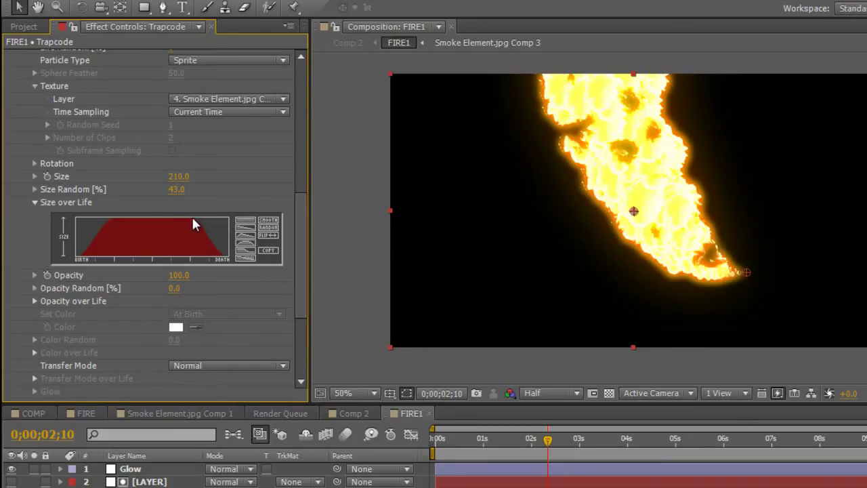
pyautogui.moveTo(194, 223); pyautogui.dragTo(237, 215)
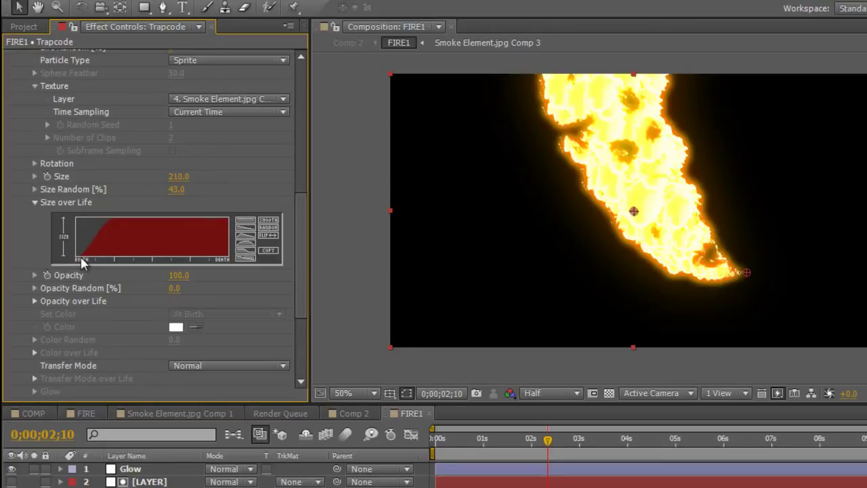
pyautogui.moveTo(81, 263); pyautogui.dragTo(168, 215)
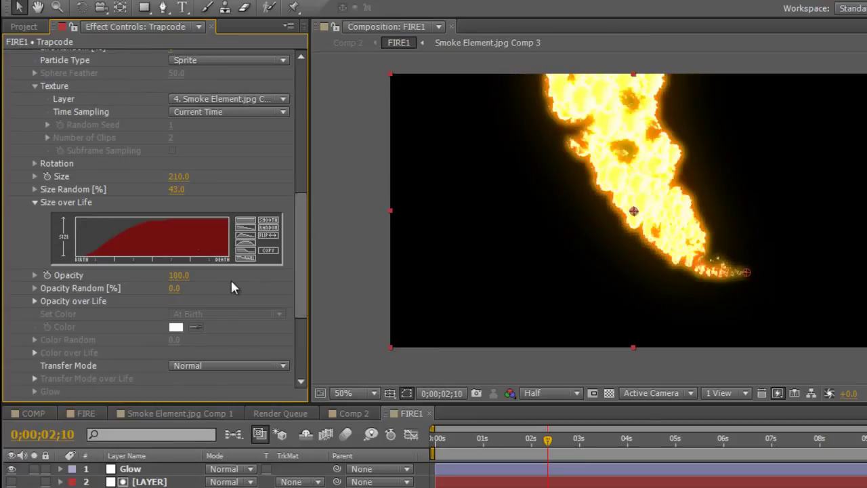
# Step: Redraw the Size over Life graph as a straight diagonal ramp from Birth that then stays flat
pyautogui.click(248, 223)
pyautogui.moveTo(165, 228)
pyautogui.mouseDown()
pyautogui.moveTo(154, 223)
pyautogui.moveTo(183, 214)
pyautogui.mouseUp()
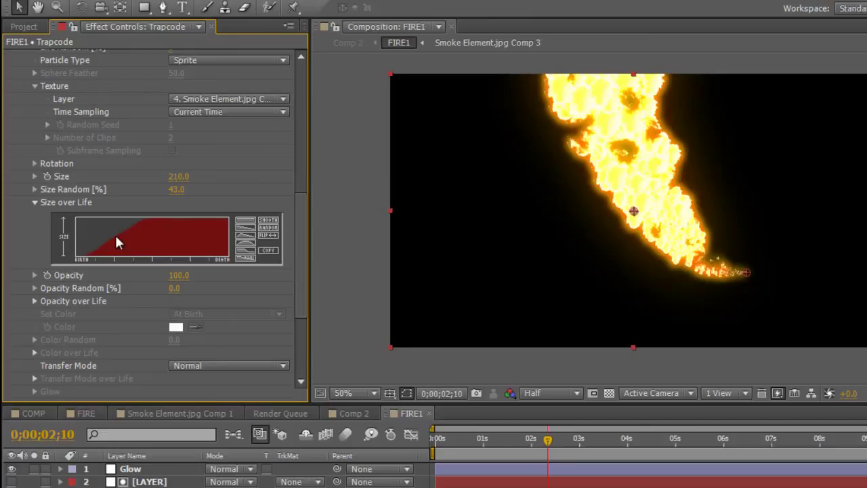
pyautogui.moveTo(113, 242)
pyautogui.mouseDown()
pyautogui.moveTo(155, 210)
pyautogui.moveTo(119, 257)
pyautogui.moveTo(90, 261)
pyautogui.mouseUp()
pyautogui.moveTo(122, 225)
pyautogui.mouseDown()
pyautogui.moveTo(91, 262)
pyautogui.moveTo(105, 232)
pyautogui.moveTo(149, 212)
pyautogui.mouseUp()
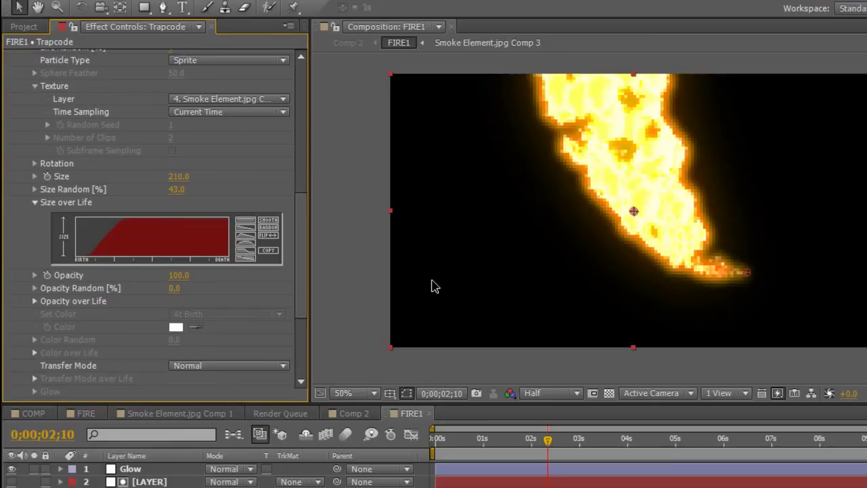
pyautogui.moveTo(79, 255)
pyautogui.mouseDown()
pyautogui.moveTo(131, 216)
pyautogui.moveTo(206, 215)
pyautogui.mouseUp()
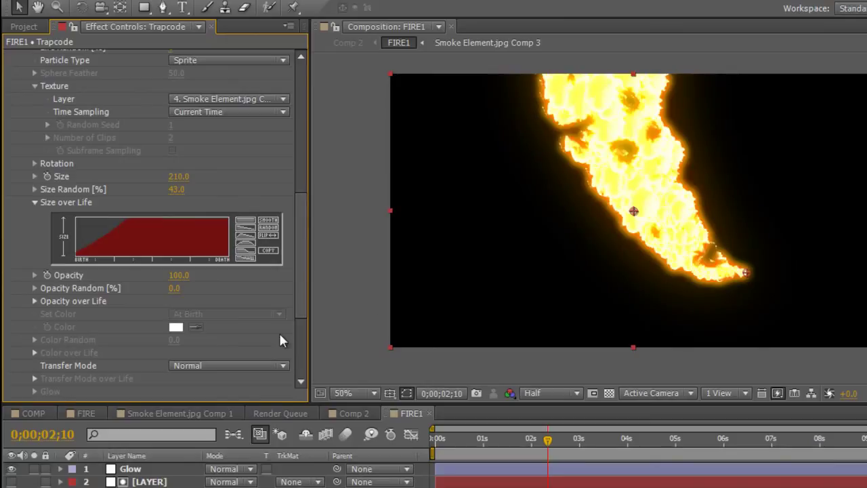
# Step: Set Particular's particle Size to 17.8, then change it to 170.8
pyautogui.click(178, 176)
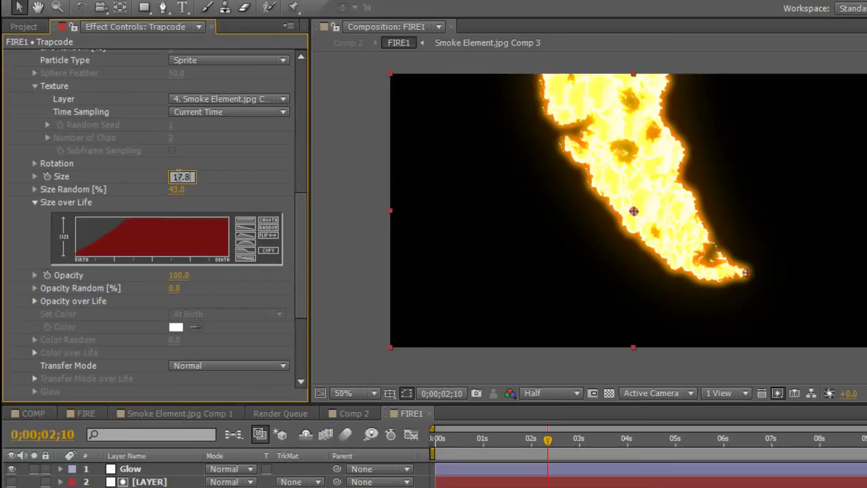
pyautogui.write('17.8')
pyautogui.press('Return')
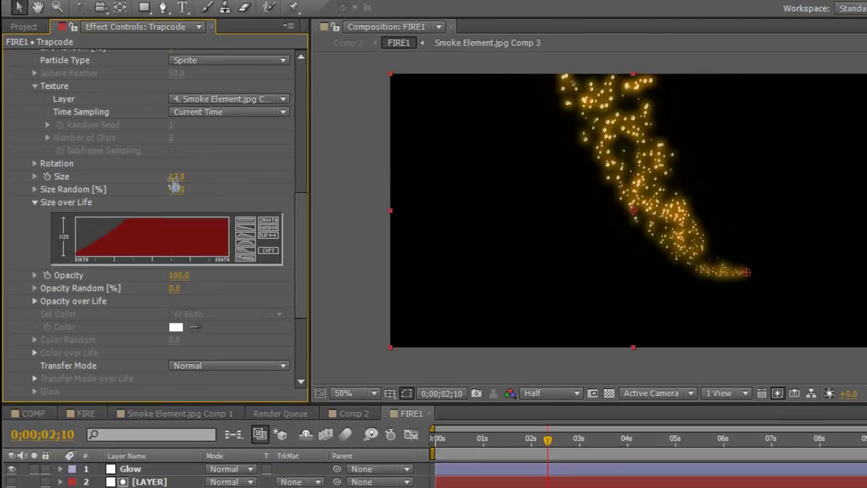
pyautogui.click(177, 177)
pyautogui.write('1')
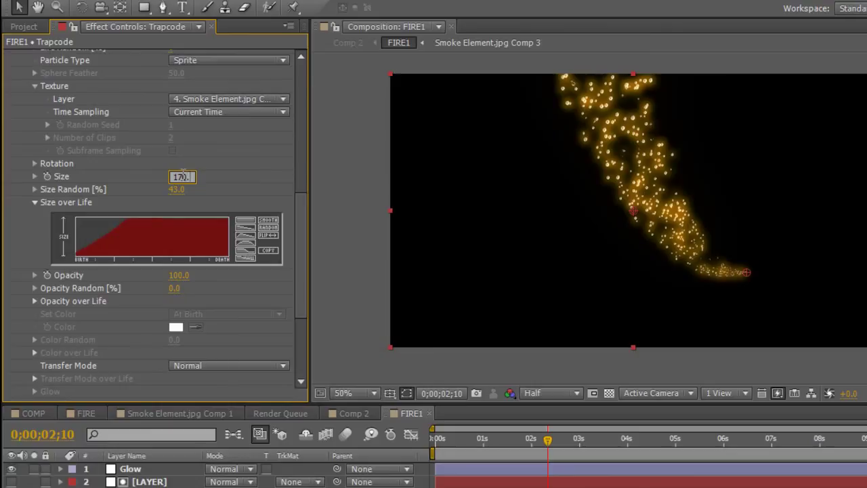
pyautogui.press('Return')
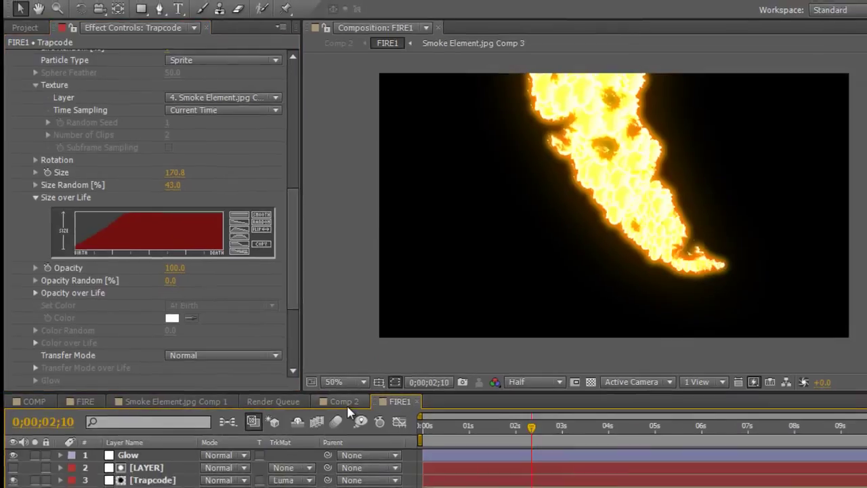
# Step: Switch to Comp 2 and select the FIRE1 layer
pyautogui.click(356, 414)
pyautogui.rightClick(260, 410)
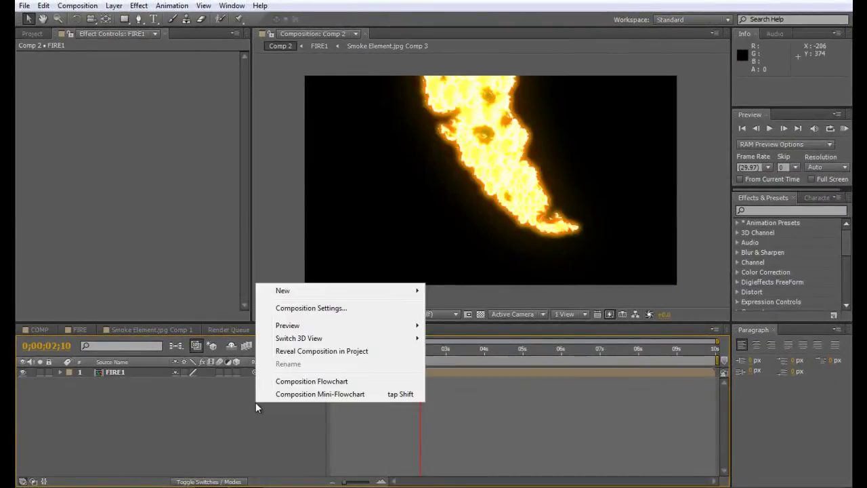
pyautogui.click(227, 410)
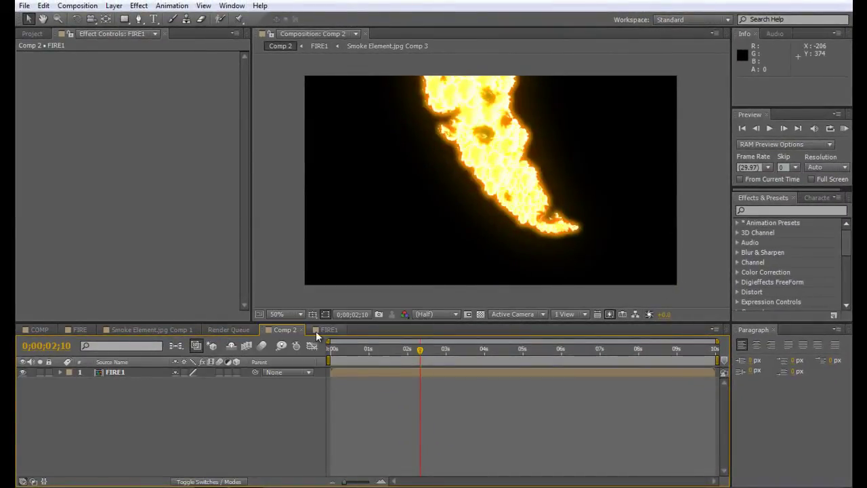
pyautogui.click(317, 329)
pyautogui.click(282, 331)
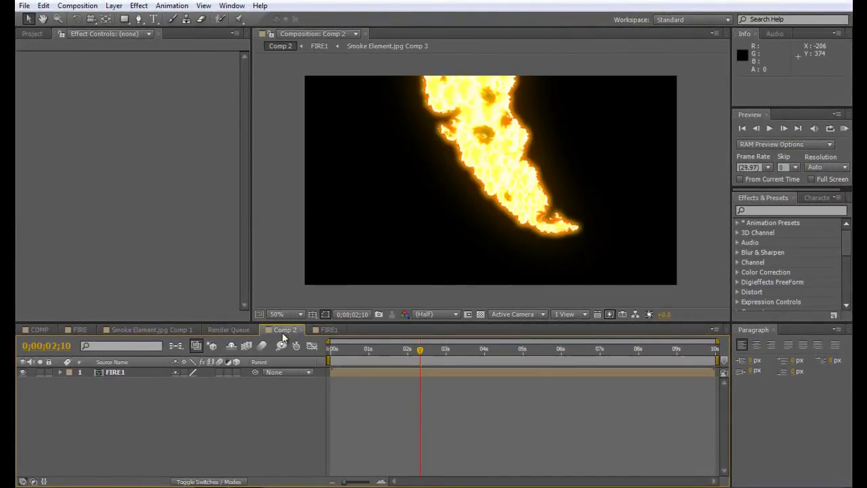
pyautogui.click(152, 371)
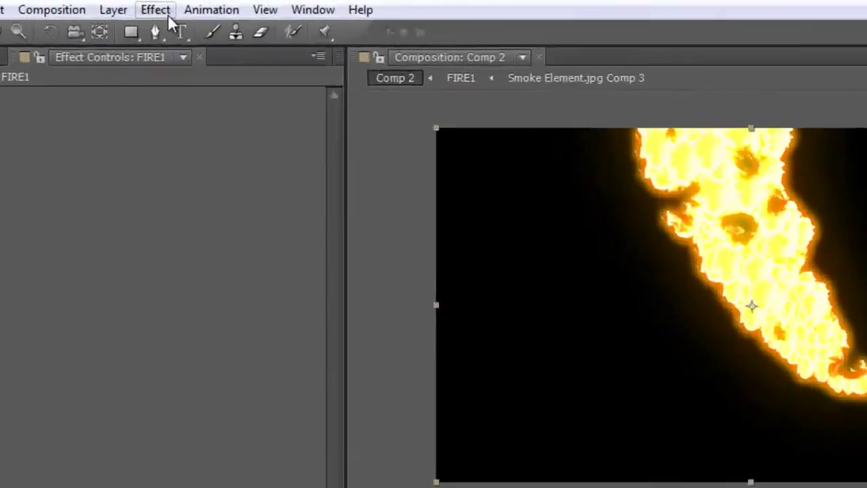
# Step: Apply Turbulent Displace to FIRE1, keeping Displacement set to Turbulent
pyautogui.click(139, 6)
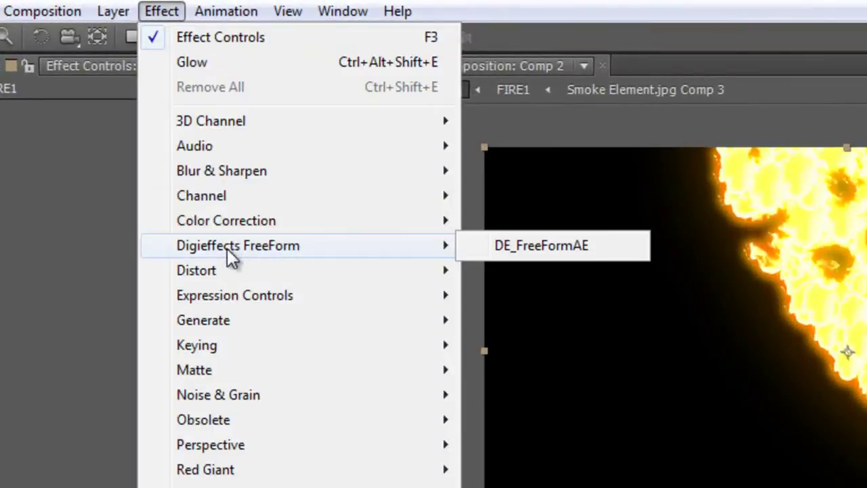
pyautogui.moveTo(242, 270)
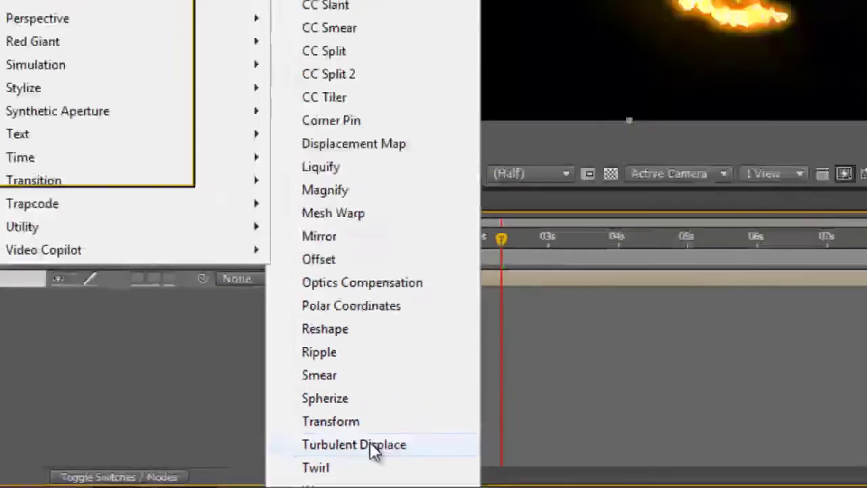
pyautogui.click(374, 449)
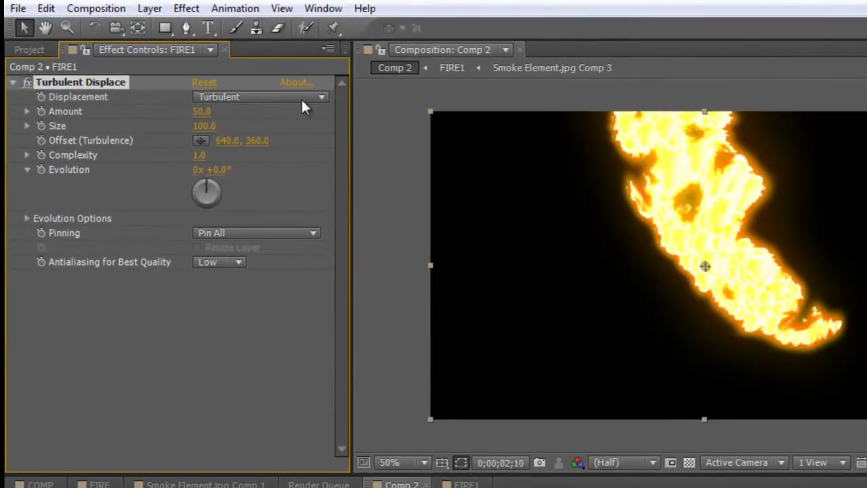
pyautogui.click(302, 97)
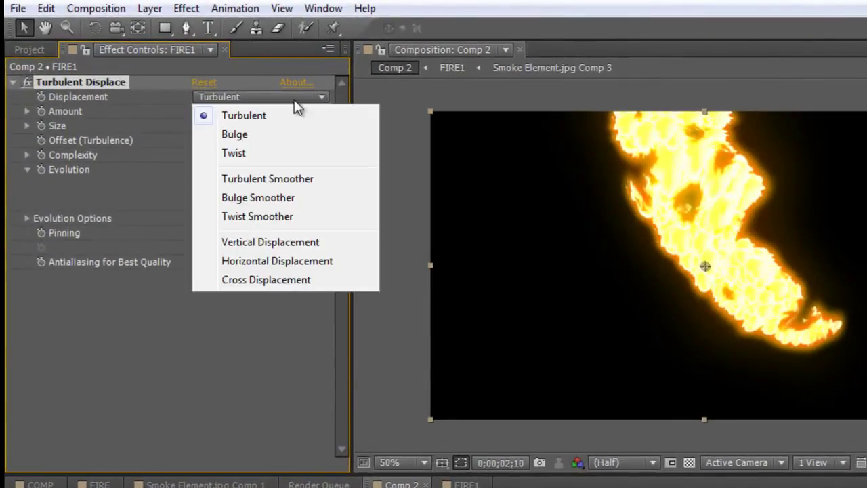
pyautogui.click(201, 116)
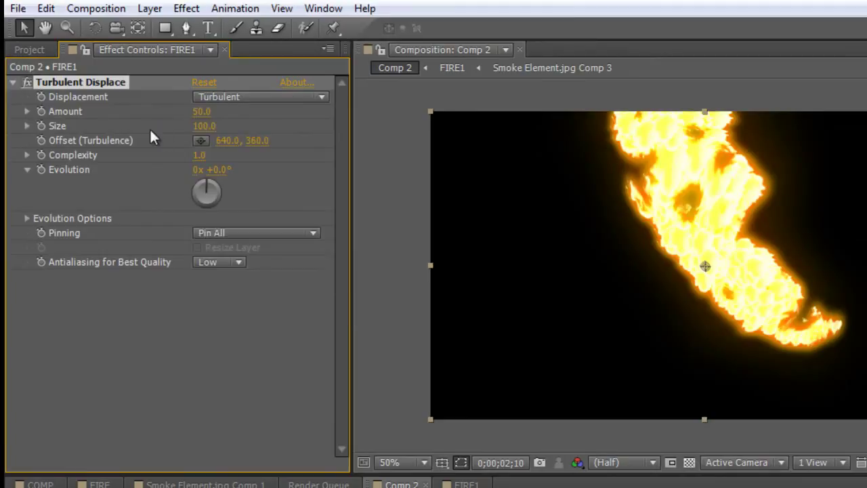
# Step: Set Turbulent Displace Amount to 40 and Size to 110
pyautogui.click(204, 111)
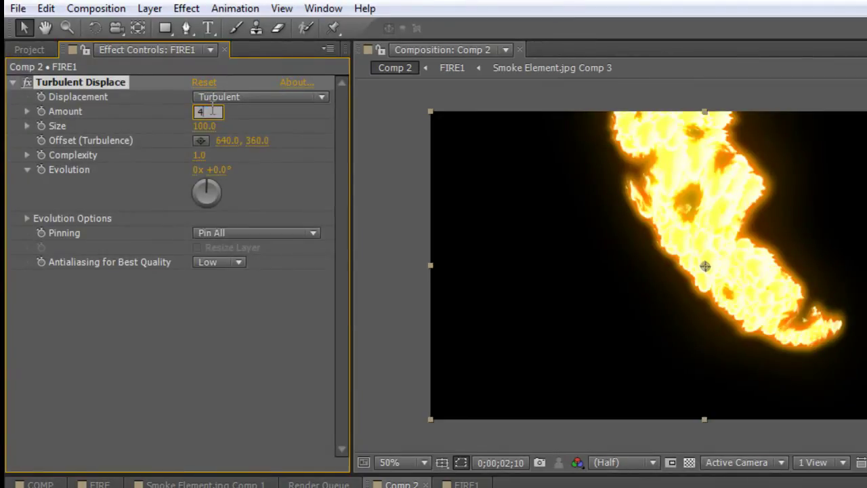
pyautogui.write('40')
pyautogui.press('Return')
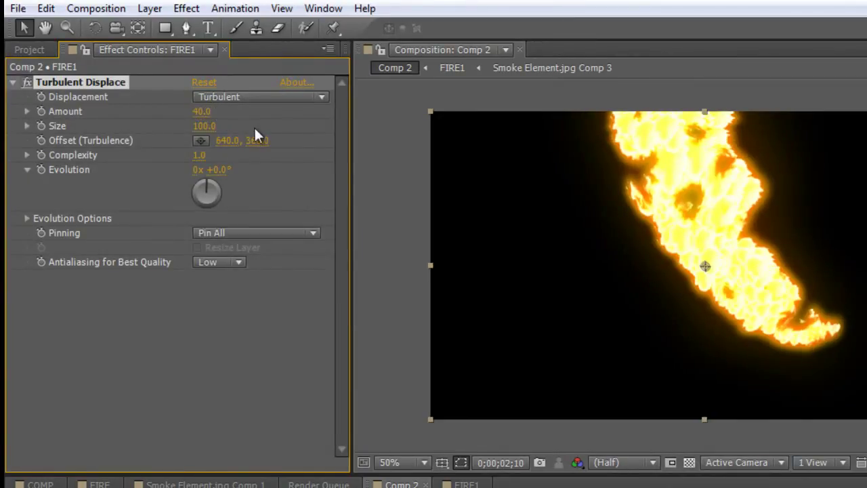
pyautogui.click(204, 126)
pyautogui.write('11')
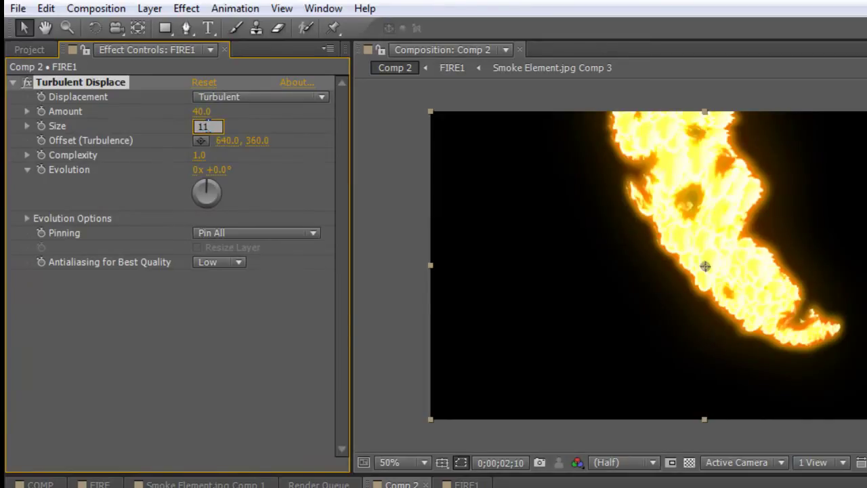
pyautogui.write('0')
pyautogui.press('Return')
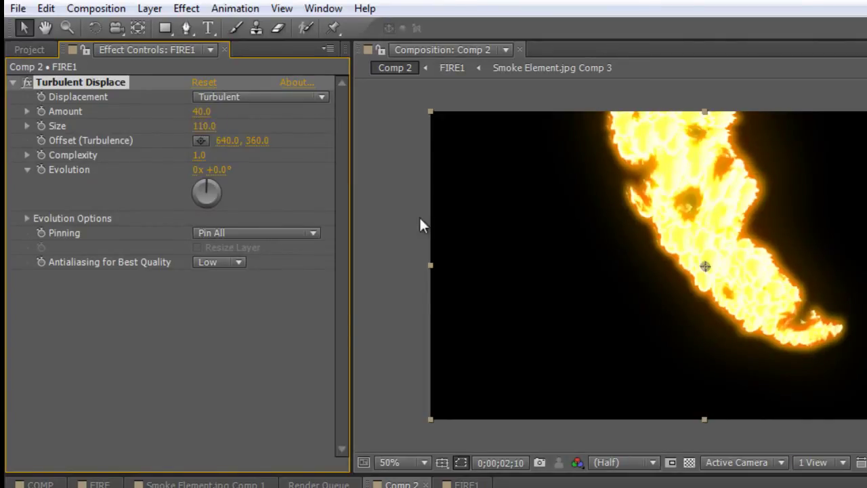
pyautogui.click(466, 483)
pyautogui.click(402, 484)
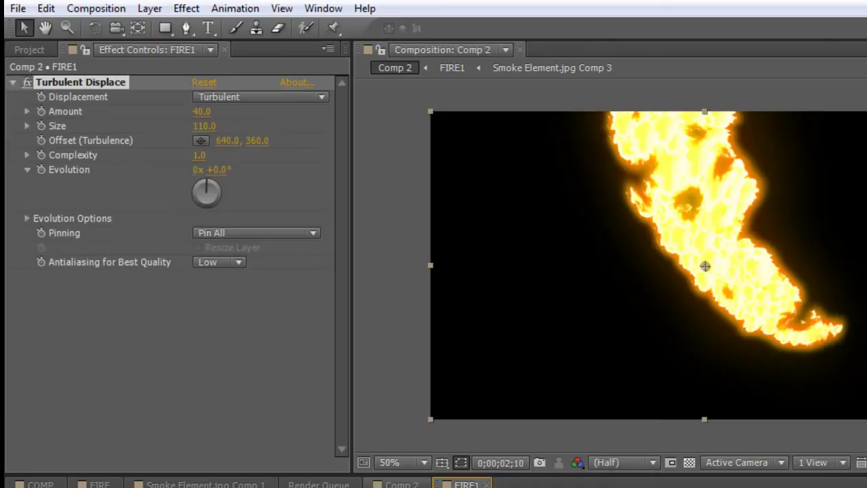
# Step: Return to Comp 2, deselect FIRE1, and check the fire at 0;00;02;15 and 0;00;01;24
pyautogui.click(466, 484)
pyautogui.click(401, 483)
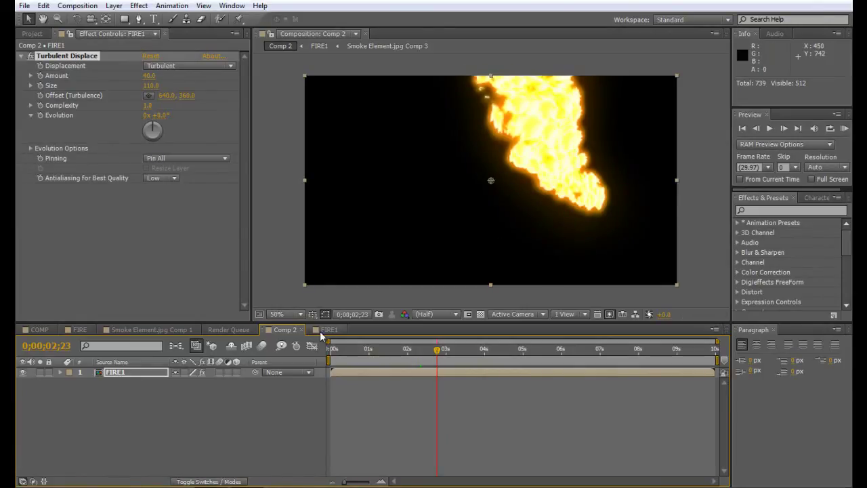
pyautogui.scroll(-1, 298, 336)
pyautogui.scroll(1, 301, 337)
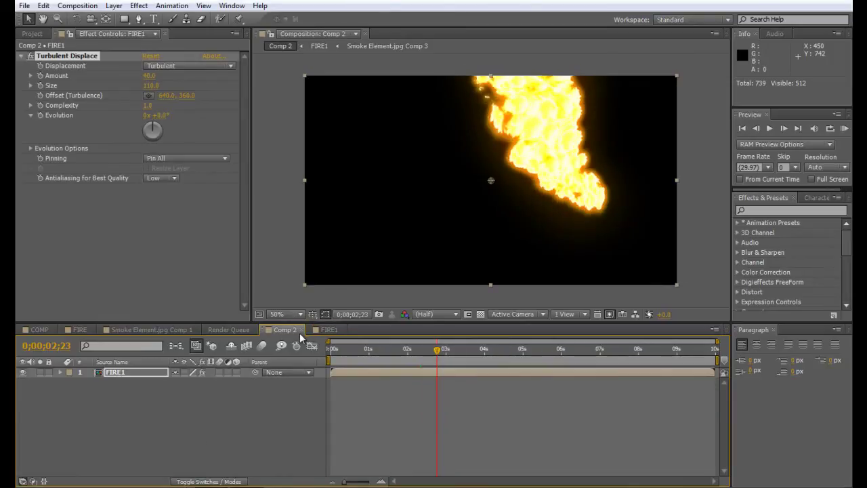
pyautogui.click(287, 406)
pyautogui.click(426, 351)
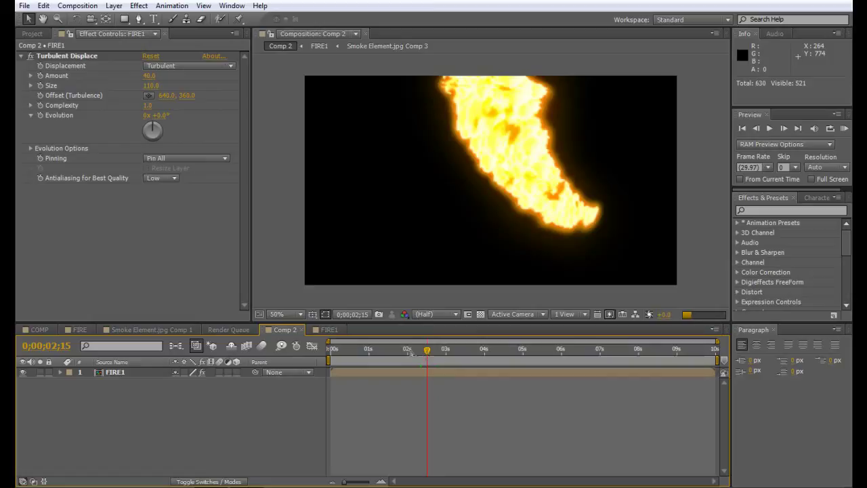
pyautogui.click(400, 353)
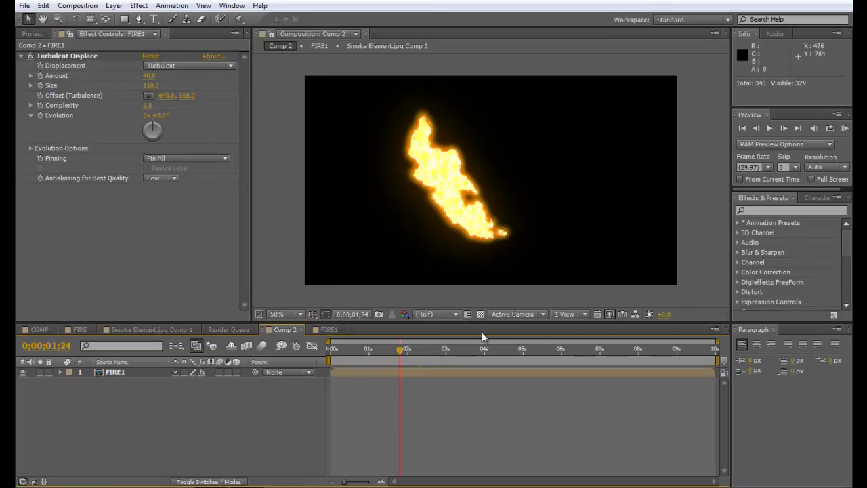
# Step: Preview the fire from 0;00;05;05 through 0;00;07;25, then turn on the transparency grid
pyautogui.click(529, 350)
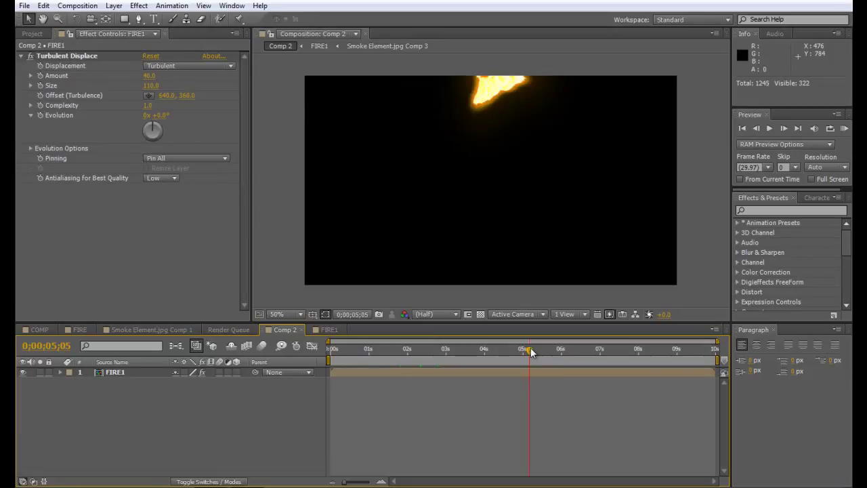
pyautogui.moveTo(531, 350); pyautogui.dragTo(549, 350)
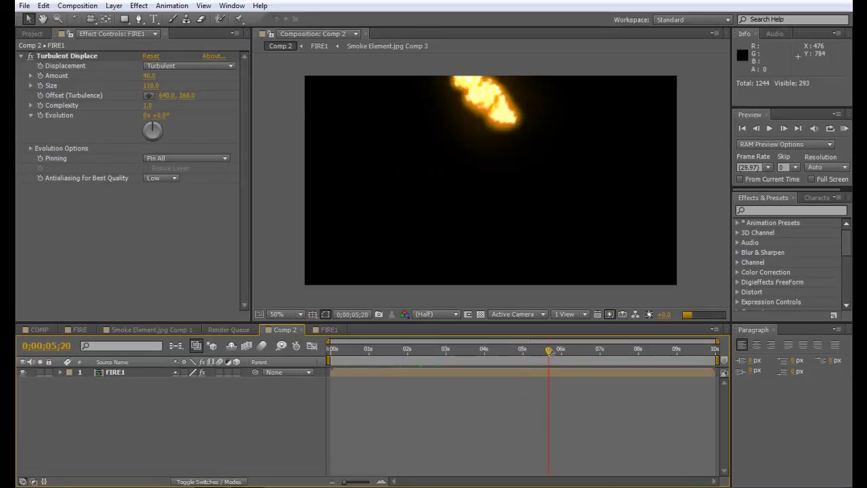
pyautogui.click(596, 350)
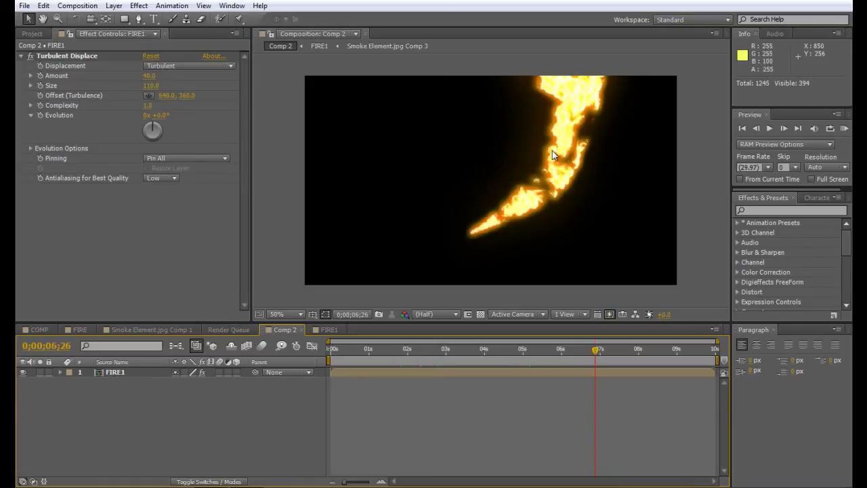
pyautogui.click(615, 349)
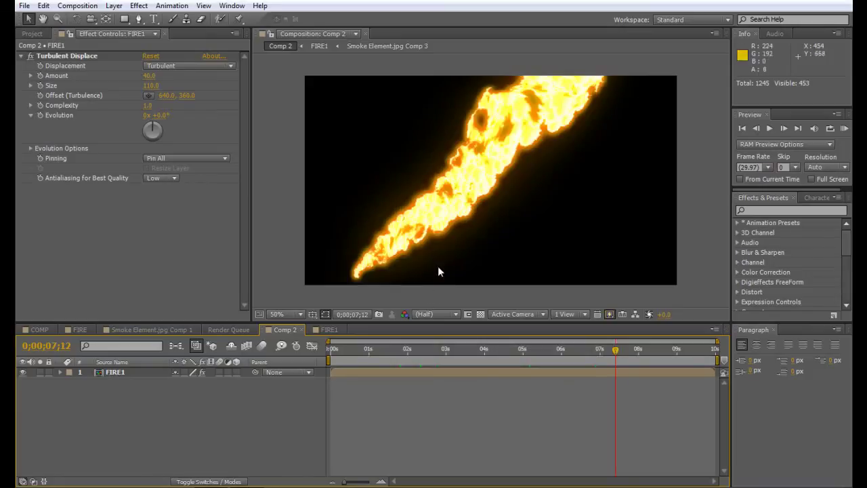
pyautogui.press('space')
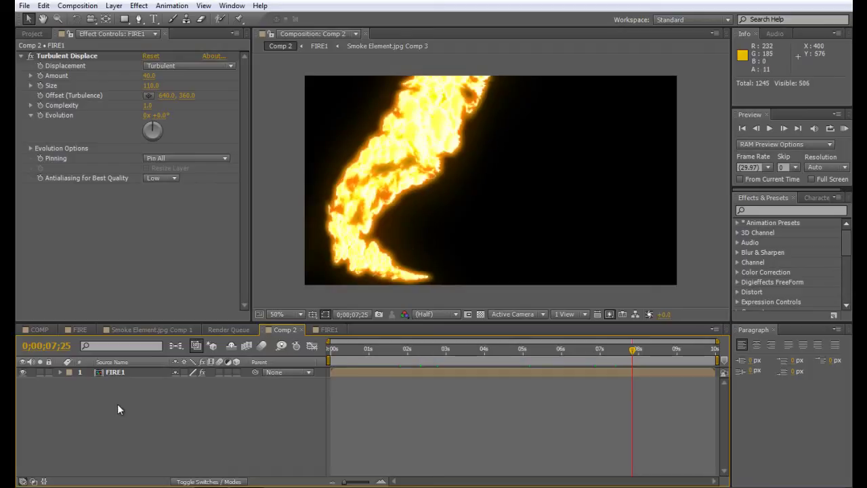
pyautogui.click(480, 314)
# Step: Turn off the transparency grid and add a new white solid with default settings
pyautogui.click(482, 313)
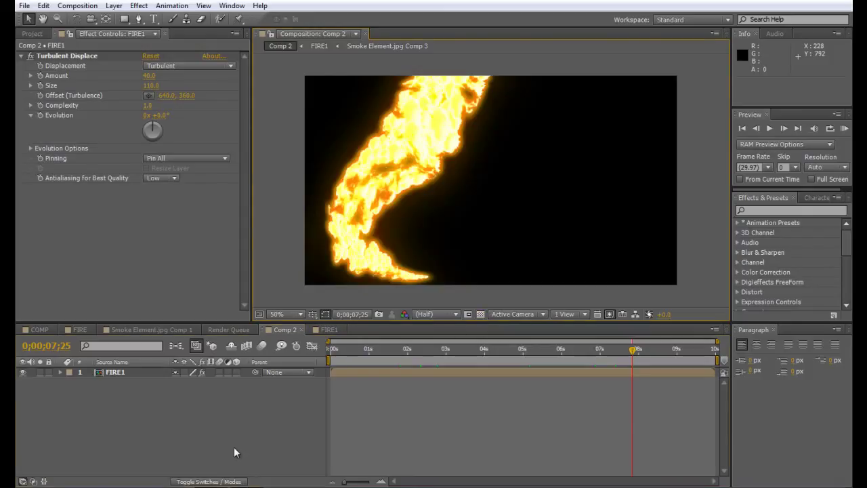
pyautogui.click(115, 7)
pyautogui.moveTo(302, 20)
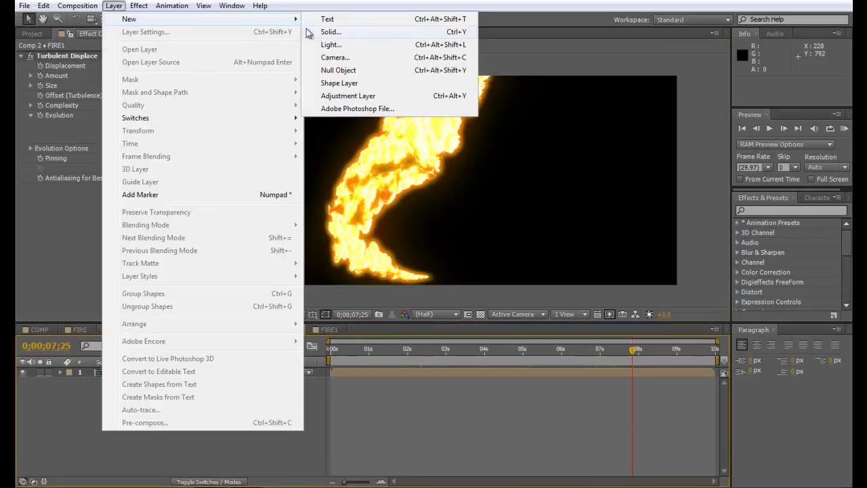
pyautogui.click(332, 28)
pyautogui.click(467, 344)
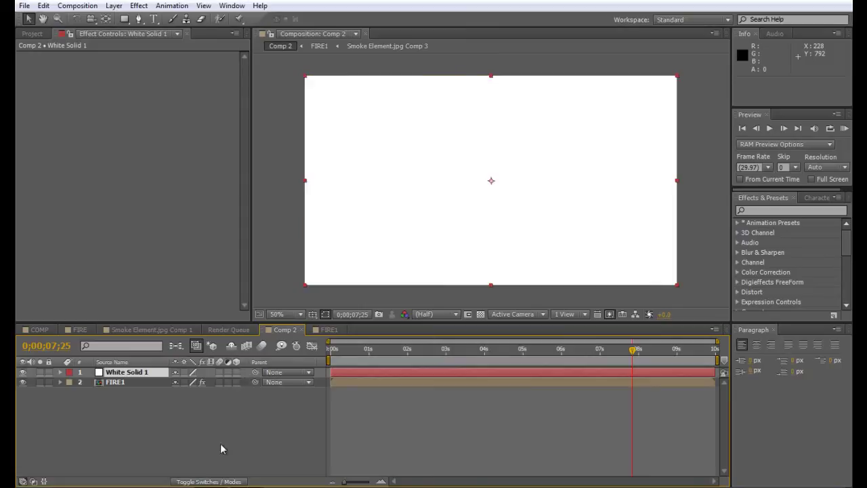
# Step: Draw a closed eleven-vertex RotoBezier mask on the white solid with the Pen tool
pyautogui.click(124, 19)
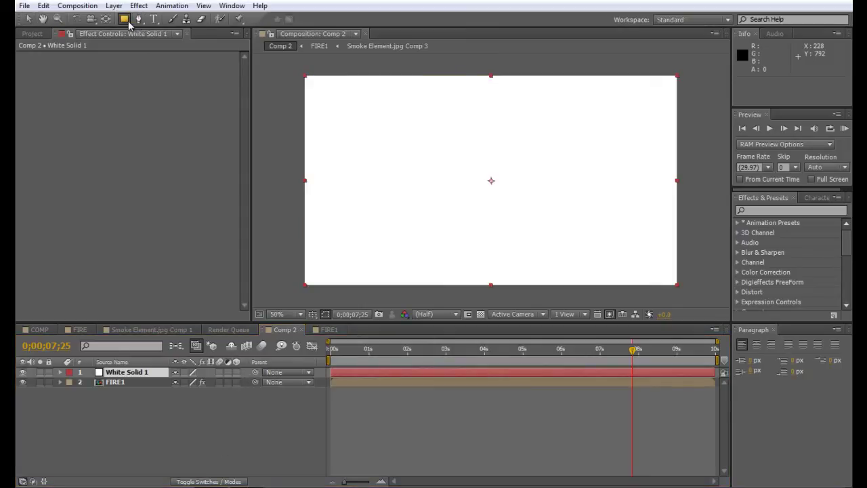
pyautogui.click(139, 19)
pyautogui.click(311, 186)
pyautogui.click(435, 142)
pyautogui.click(473, 186)
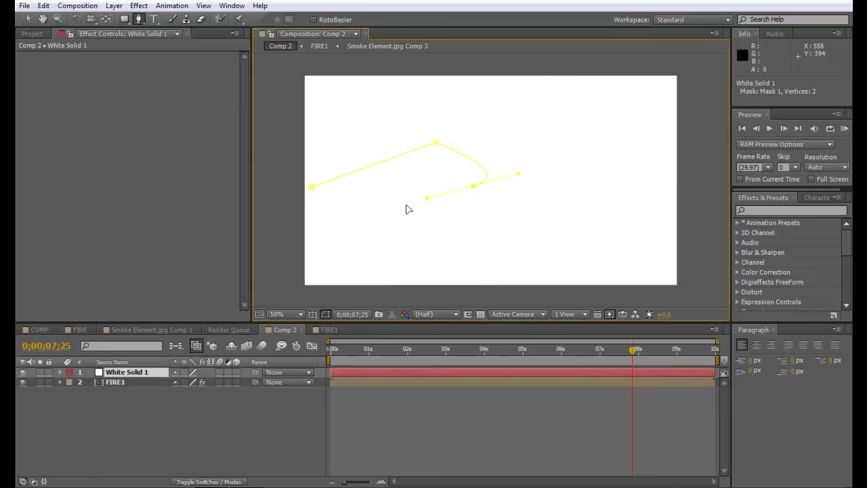
pyautogui.click(404, 209)
pyautogui.click(540, 249)
pyautogui.click(581, 143)
pyautogui.click(642, 175)
pyautogui.click(637, 268)
pyautogui.click(578, 298)
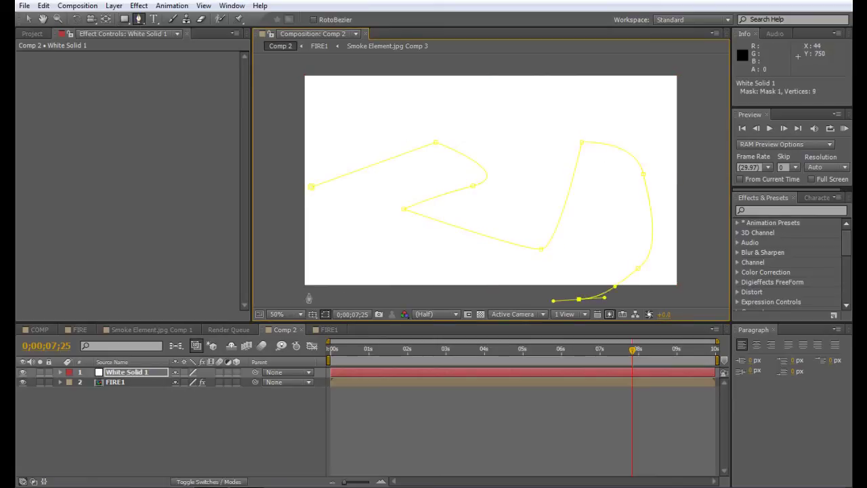
pyautogui.click(286, 293)
pyautogui.click(277, 203)
pyautogui.click(310, 186)
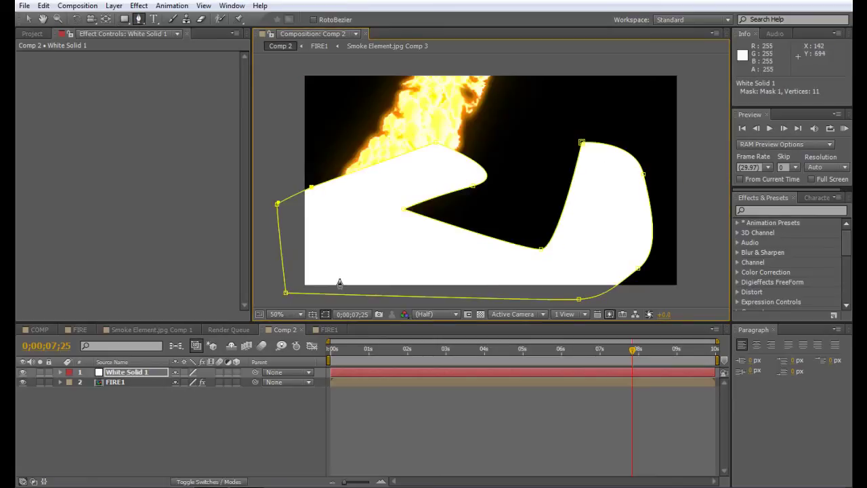
# Step: Set White Solid 1's Mask Feather to 99 pixels
pyautogui.click(149, 373)
pyautogui.press('f')
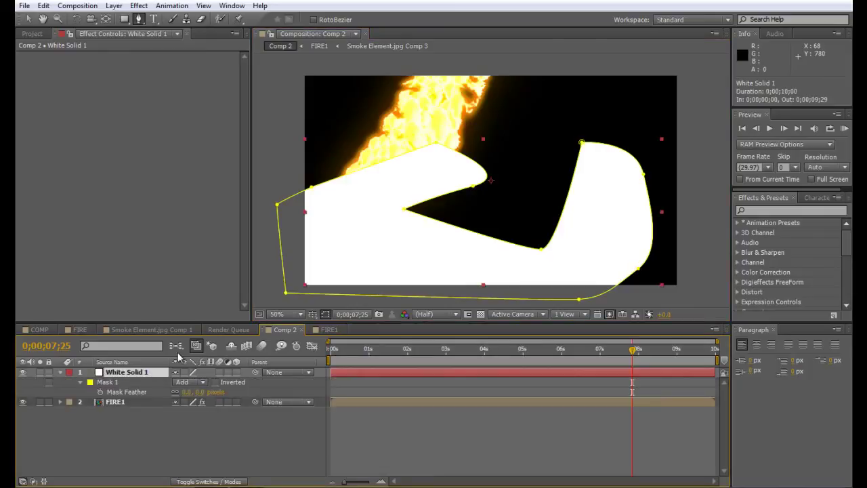
pyautogui.click(201, 392)
pyautogui.write('99')
pyautogui.press('Return')
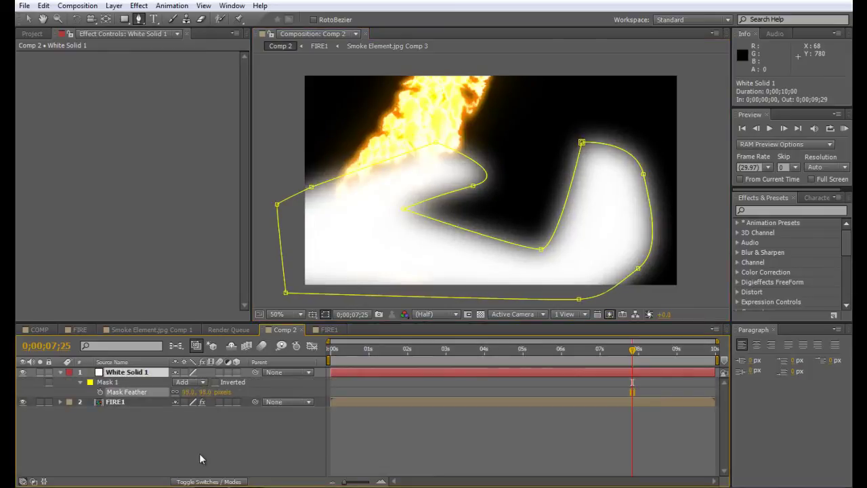
pyautogui.click(60, 372)
# Step: Apply the Generate > Ramp gradient effect to White Solid 1
pyautogui.click(115, 372)
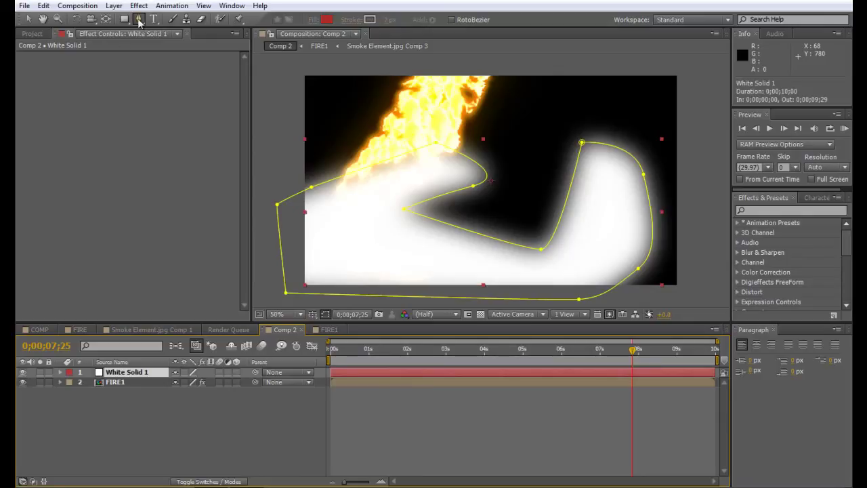
pyautogui.click(139, 5)
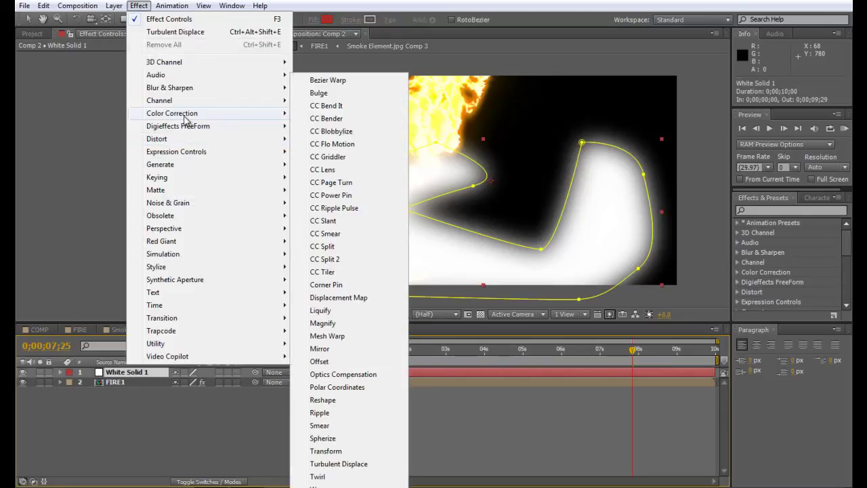
pyautogui.moveTo(185, 118)
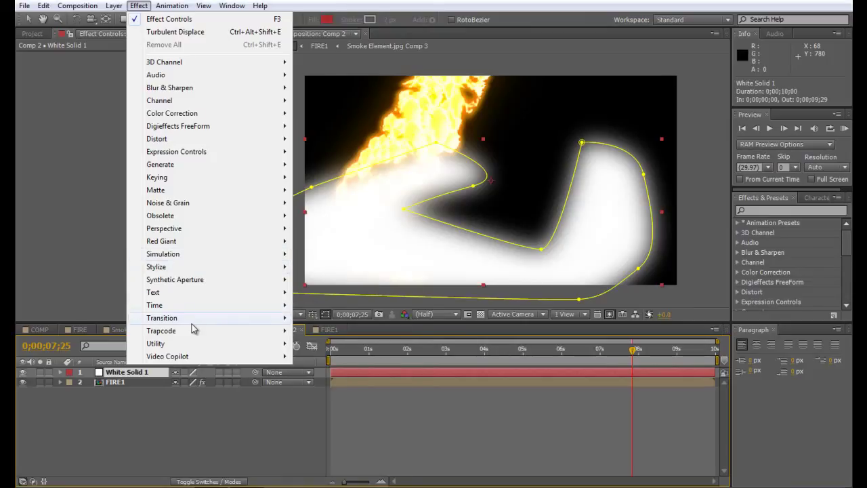
pyautogui.moveTo(192, 323)
pyautogui.moveTo(194, 167)
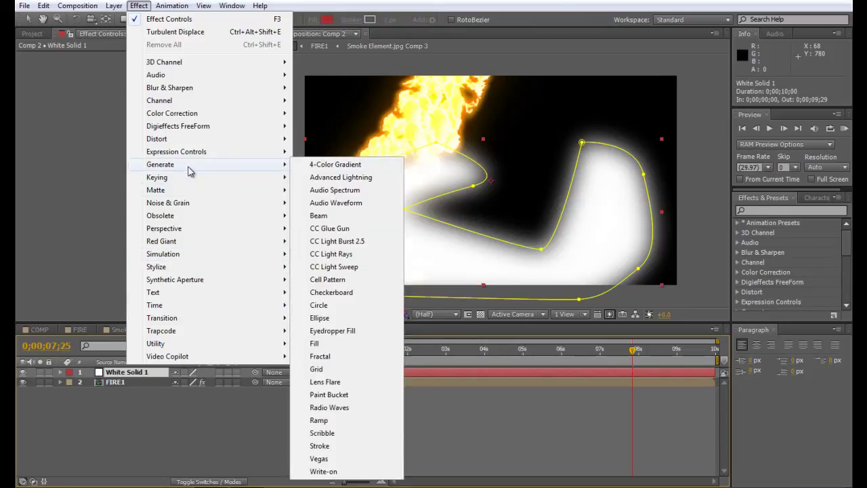
pyautogui.click(332, 420)
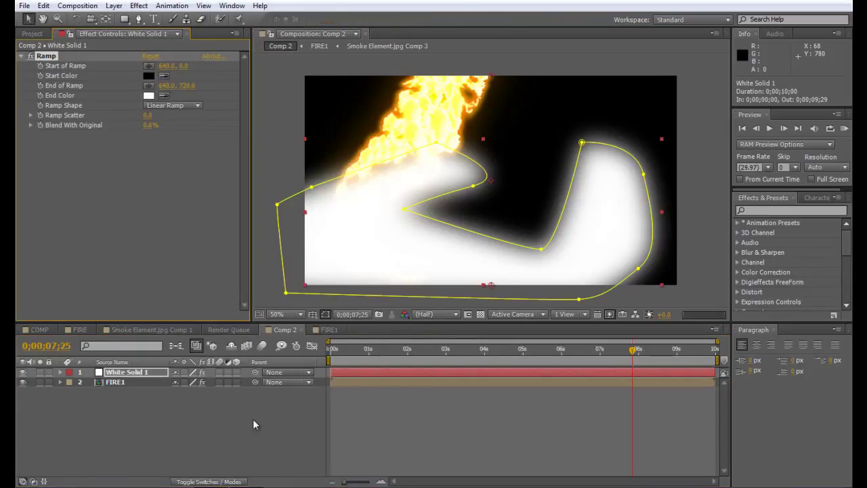
# Step: Move FIRE1 above White Solid 1, deselect layers, and turn off the solid's Solo switch
pyautogui.hotkey('ctrl', '[')
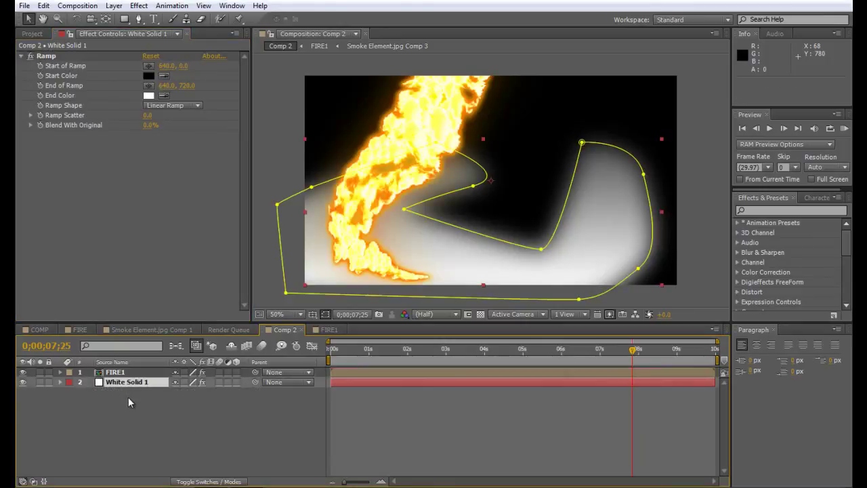
pyautogui.click(129, 399)
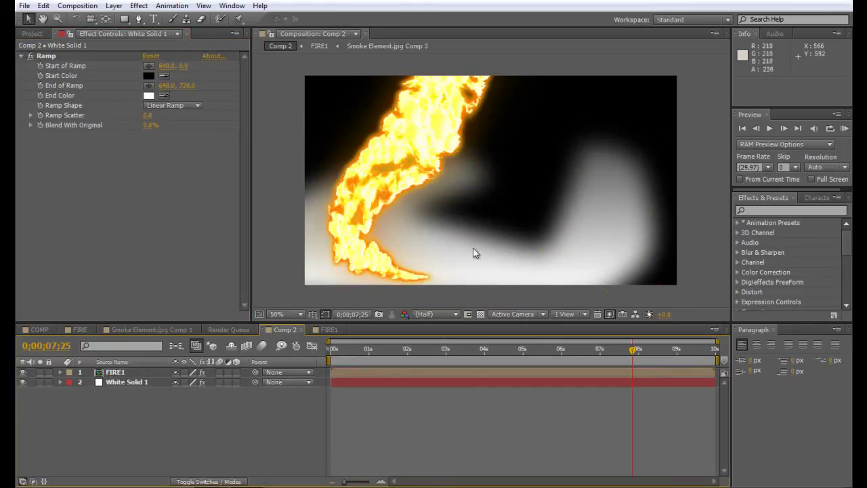
pyautogui.click(42, 385)
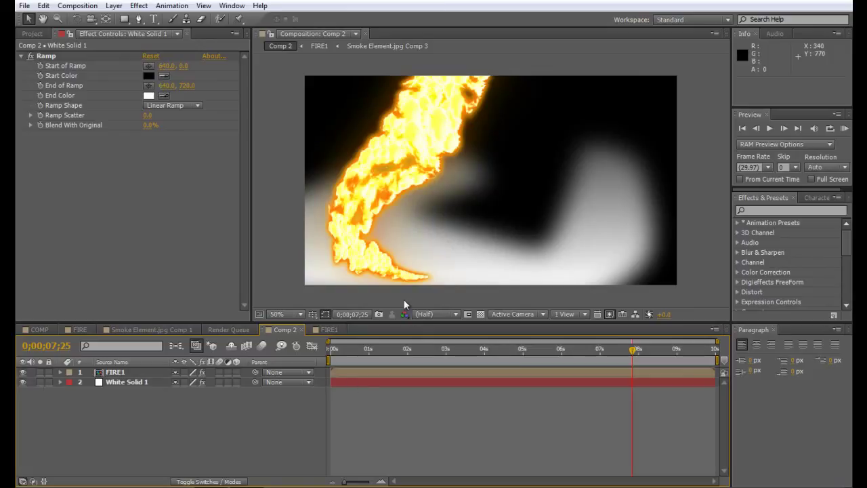